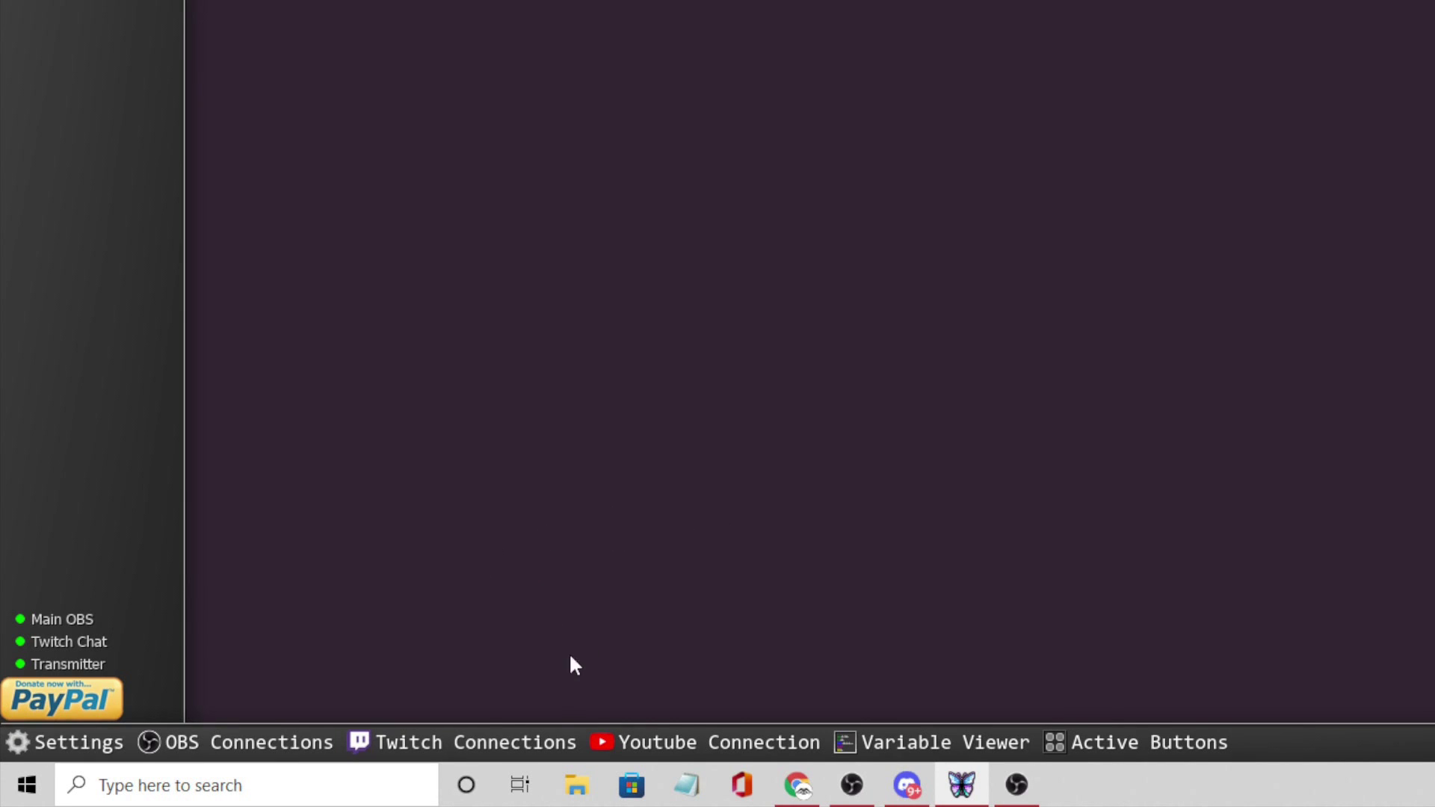
# - Copy the three files from the downloaded getrandomclip extension zip in Downloads
pyautogui.click(576, 785)
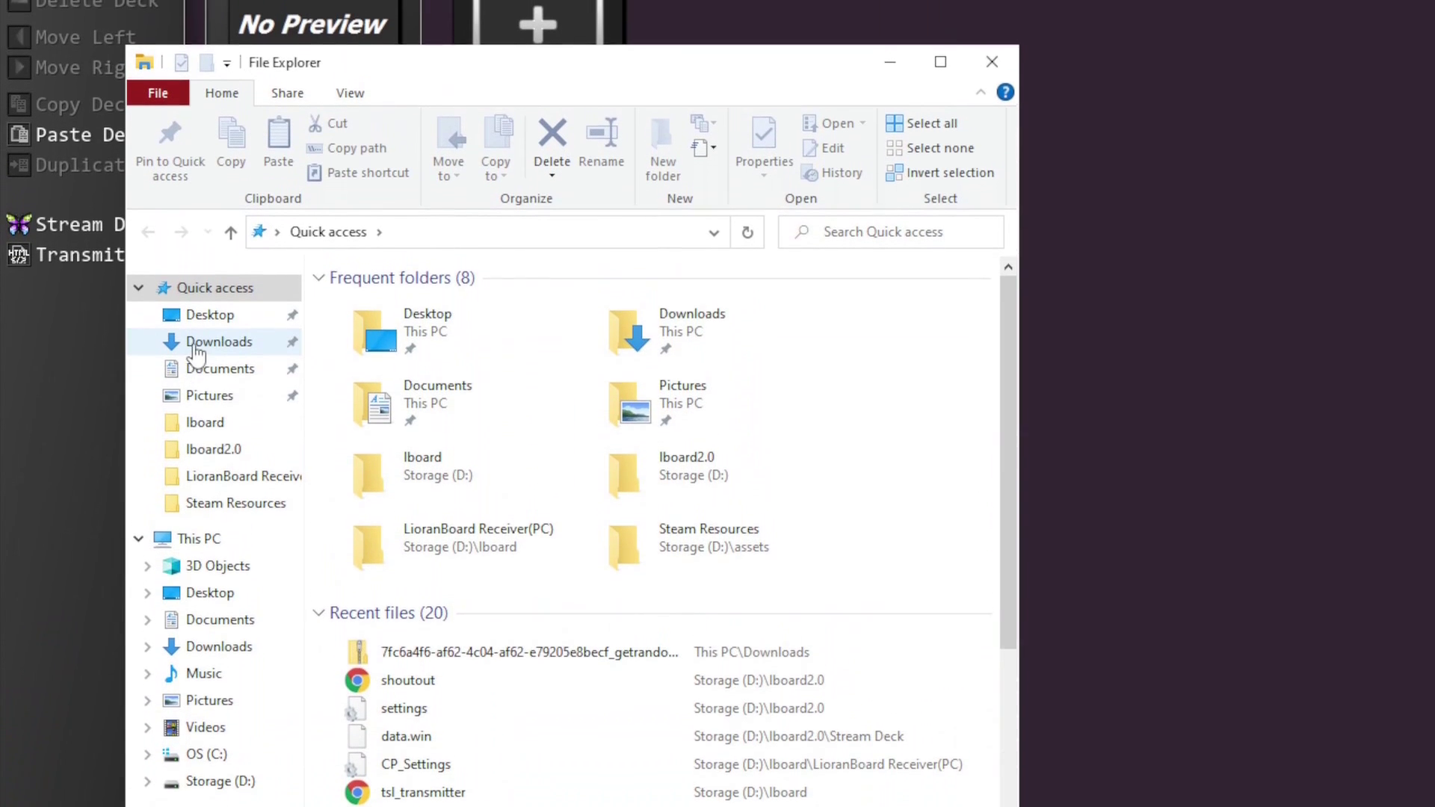
pyautogui.click(197, 348)
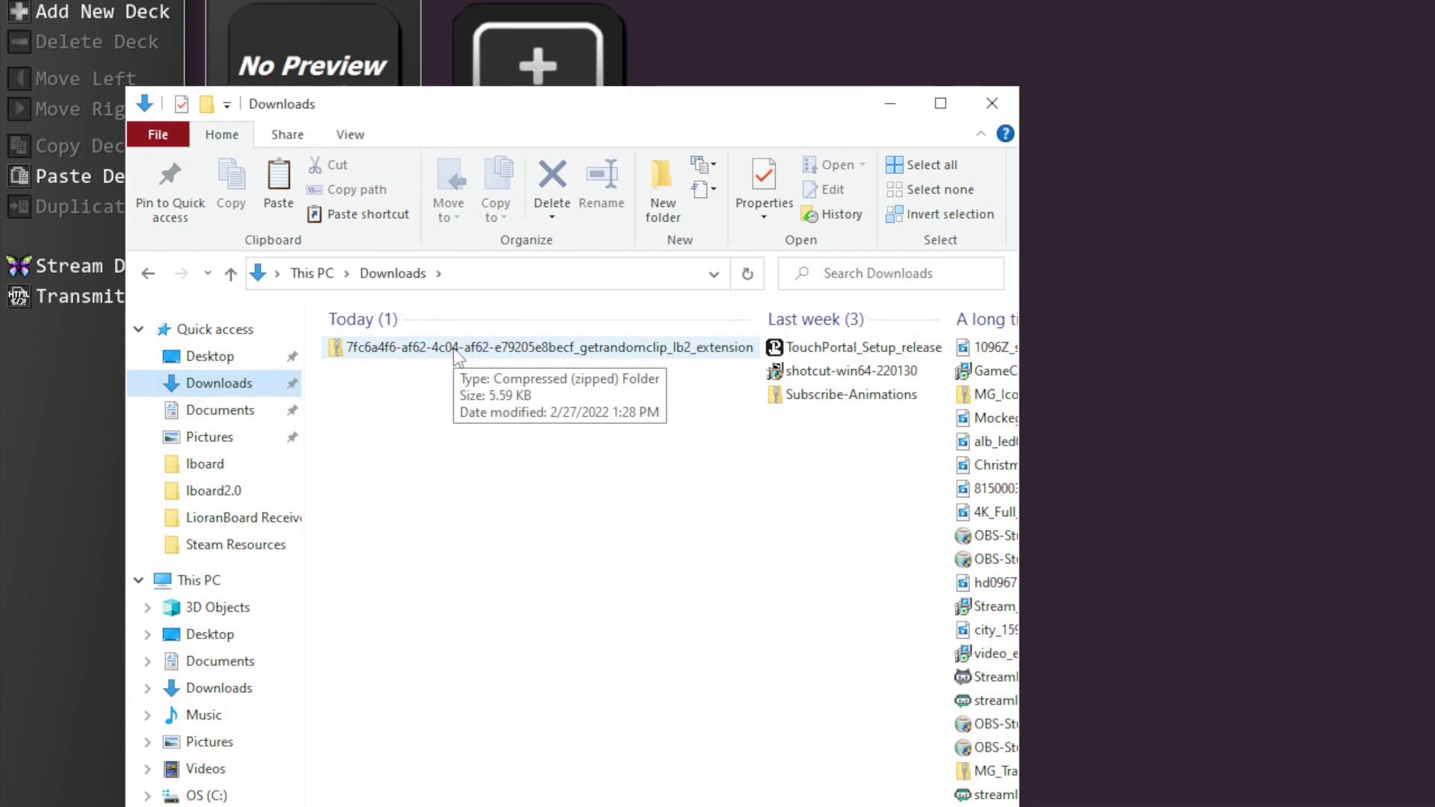
pyautogui.doubleClick(455, 350)
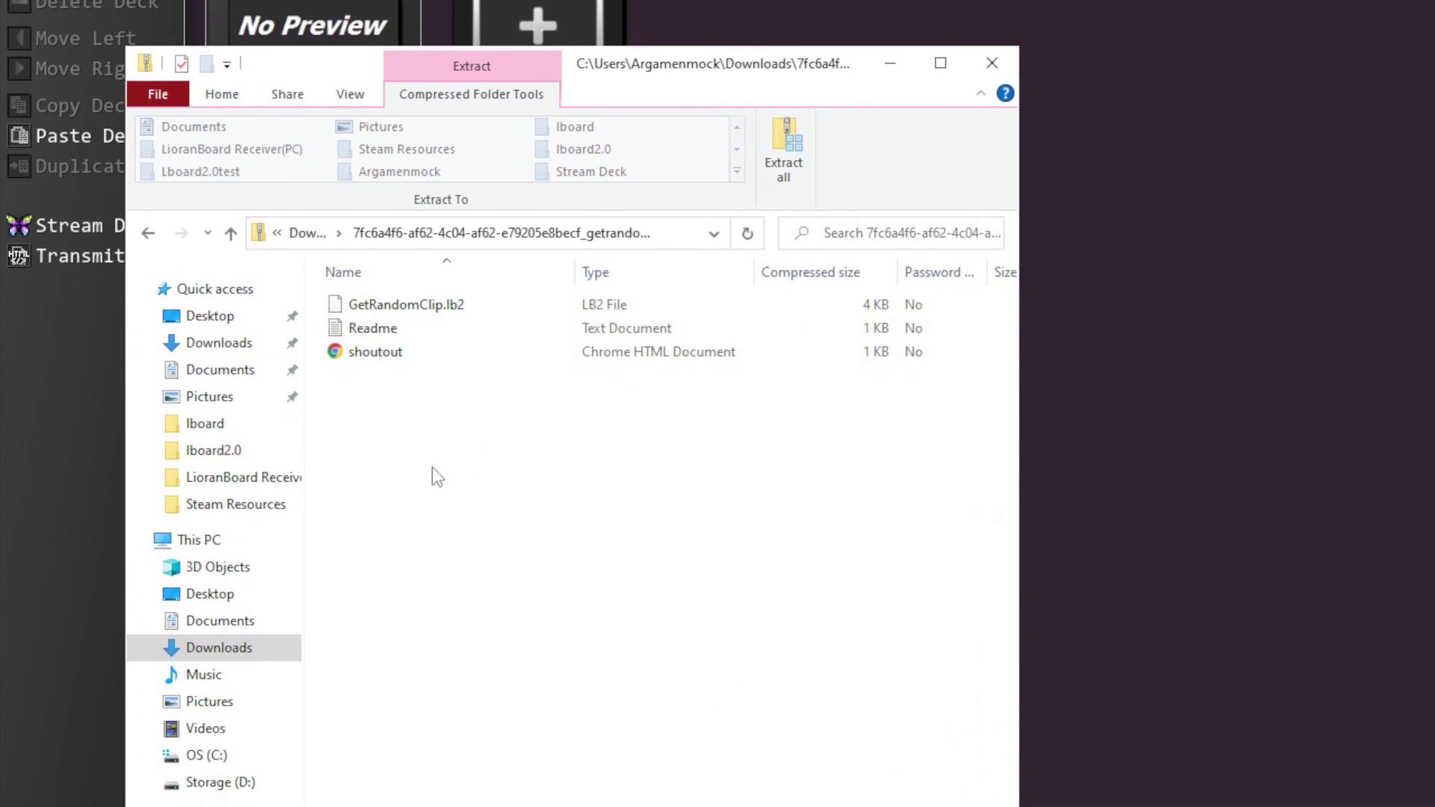
pyautogui.moveTo(432, 469)
pyautogui.mouseDown()
pyautogui.moveTo(390, 352)
pyautogui.moveTo(371, 346)
pyautogui.mouseUp()
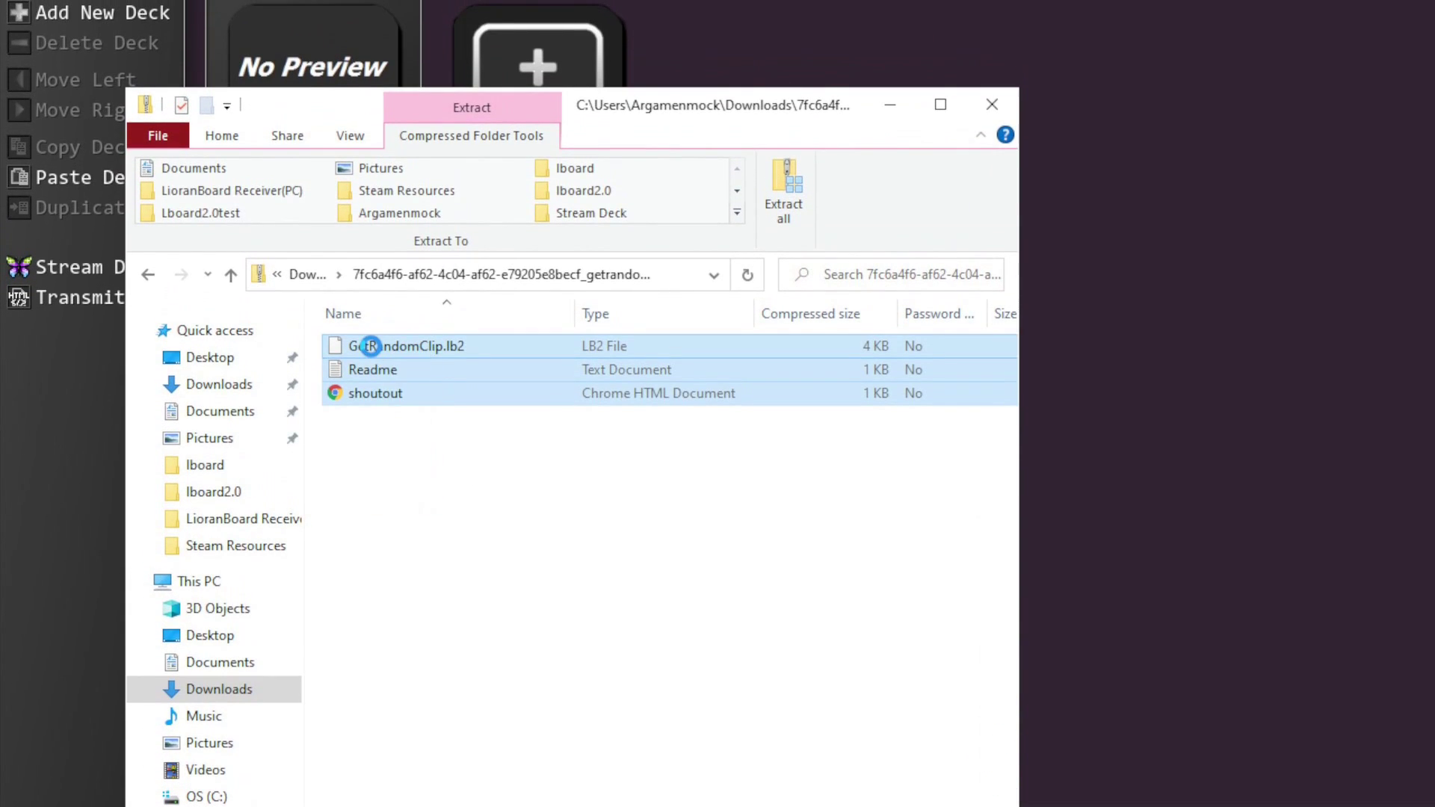
pyautogui.rightClick(370, 346)
pyautogui.click(422, 420)
# - Go to the Lboard2.0test folder on Storage (D:)
pyautogui.click(416, 470)
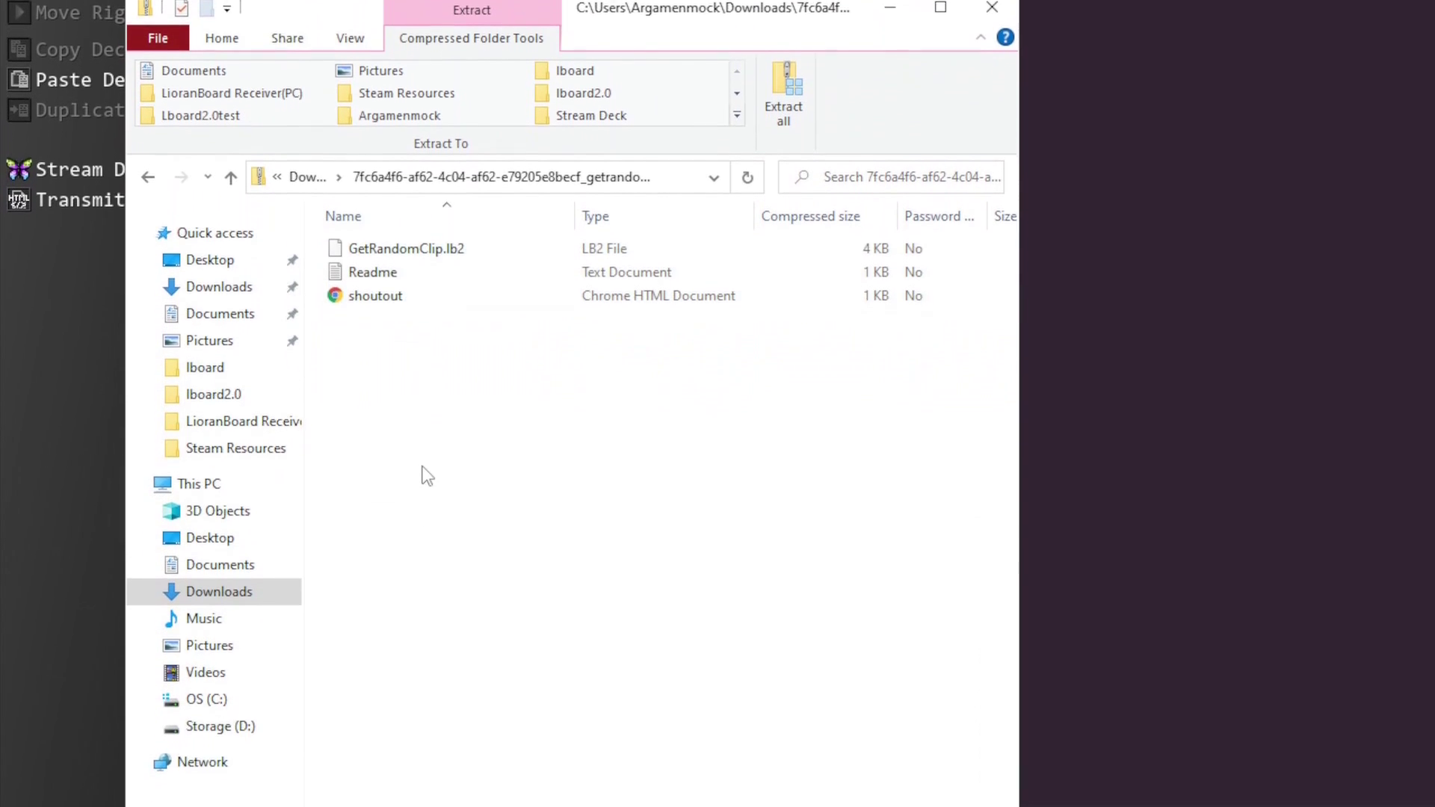
pyautogui.click(204, 408)
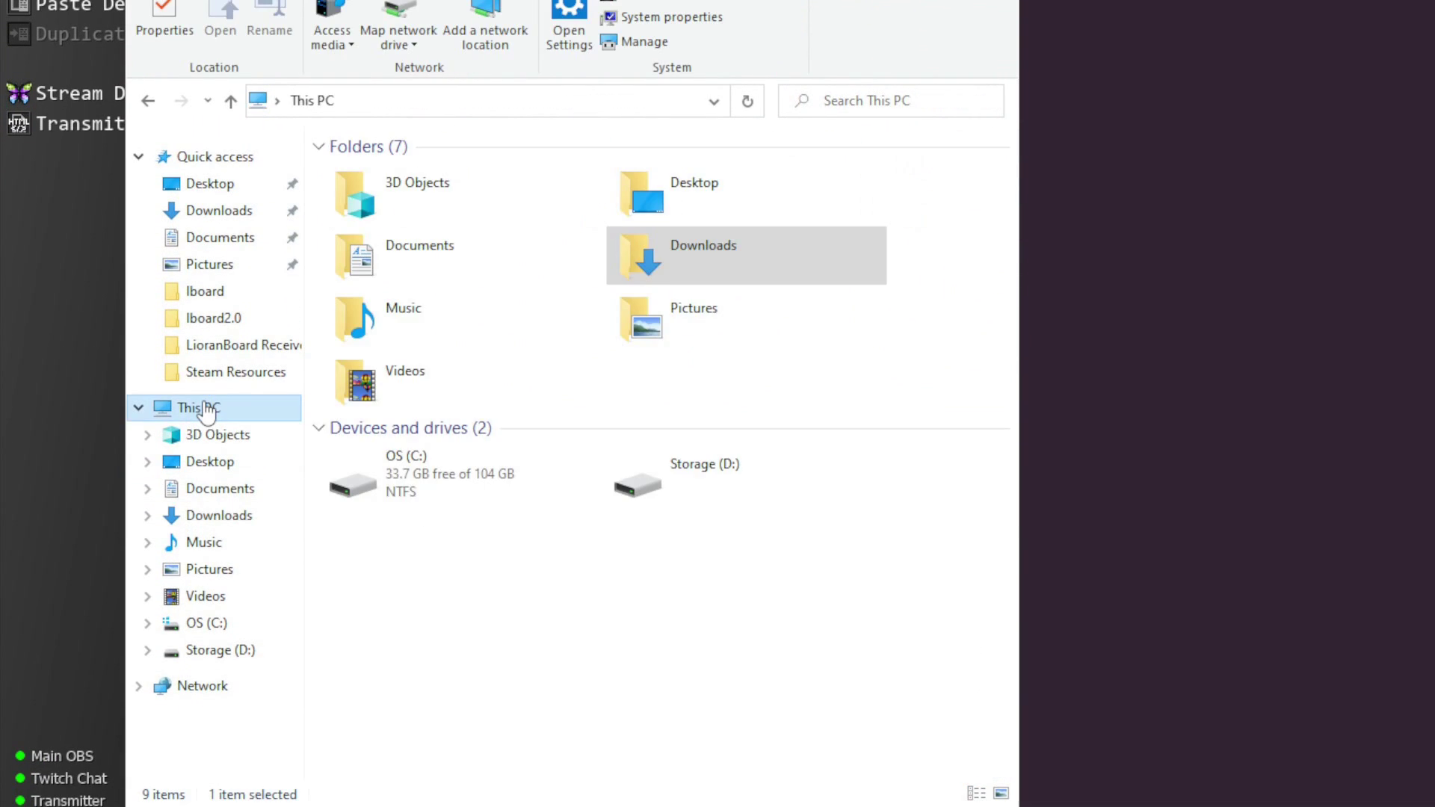
pyautogui.doubleClick(693, 478)
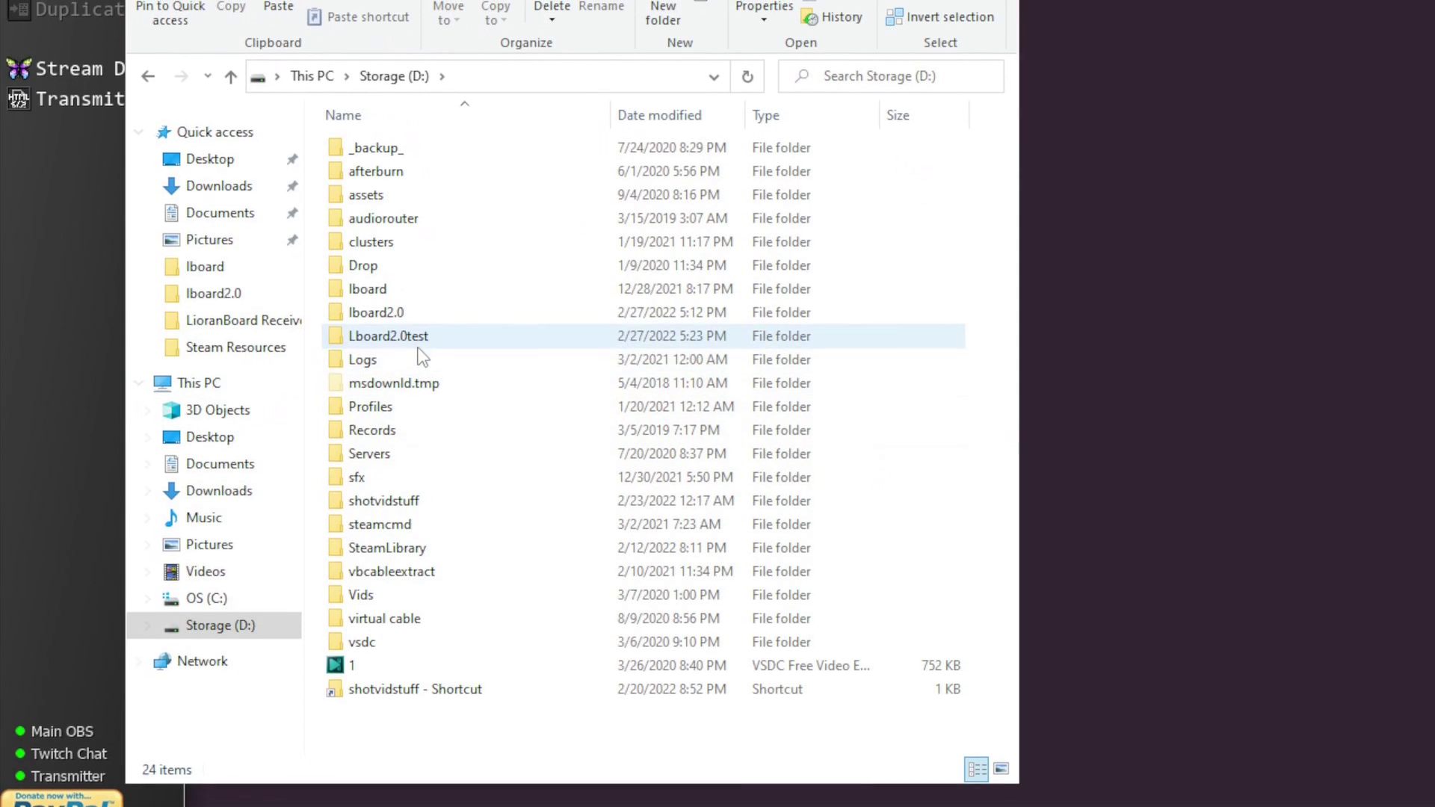
pyautogui.doubleClick(416, 348)
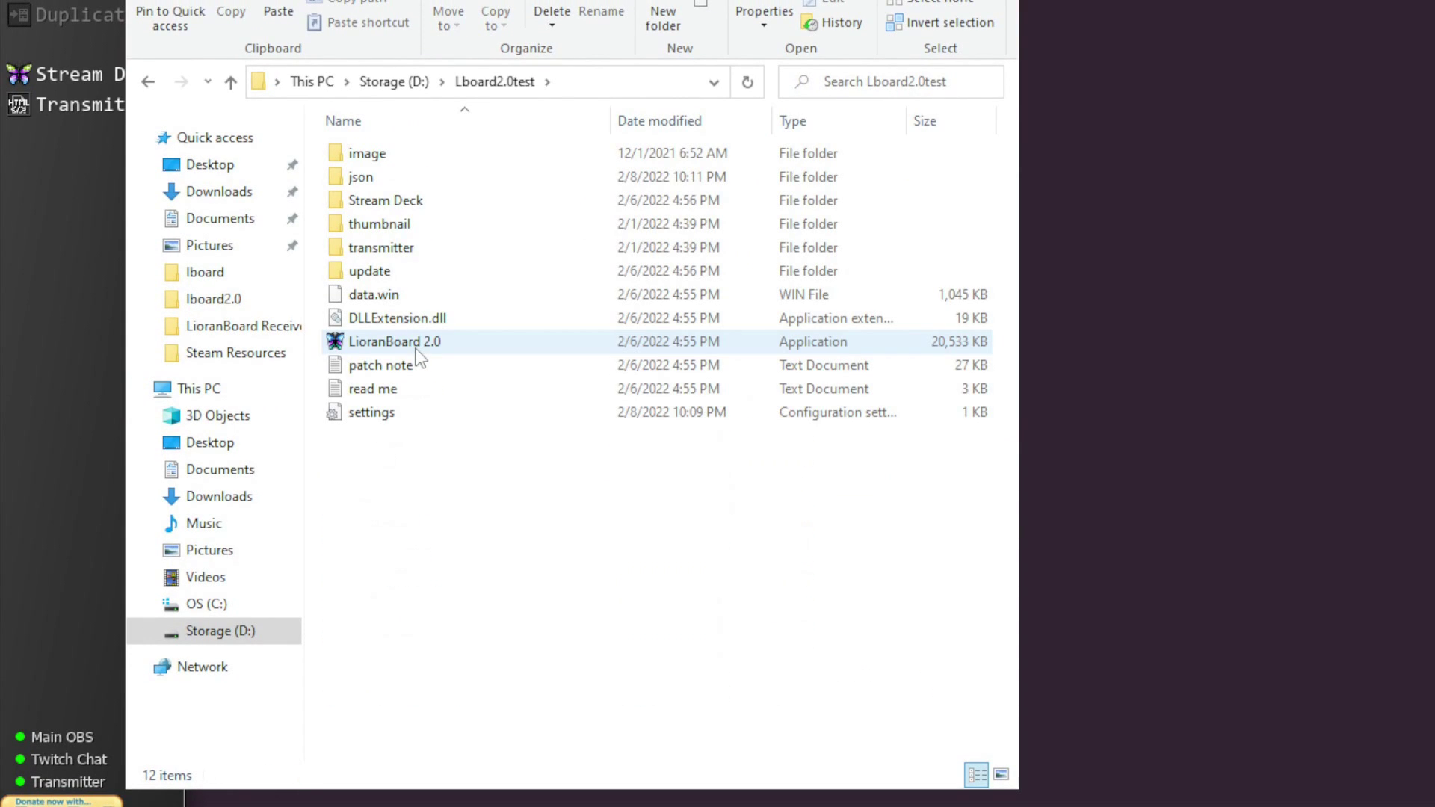
# - Create a new folder named EXt in Lboard2.0test and open it
pyautogui.rightClick(414, 460)
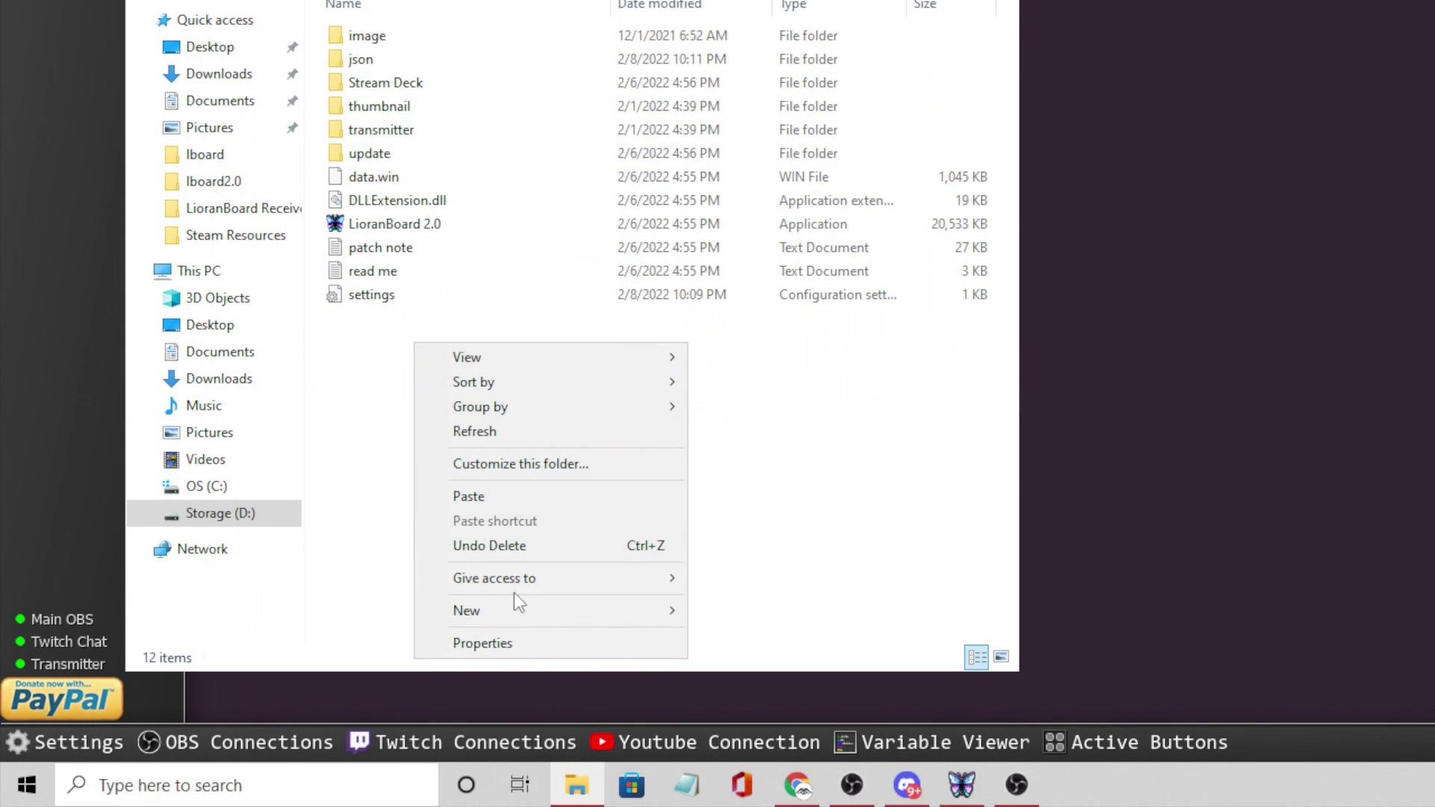
pyautogui.moveTo(518, 602)
pyautogui.click(728, 606)
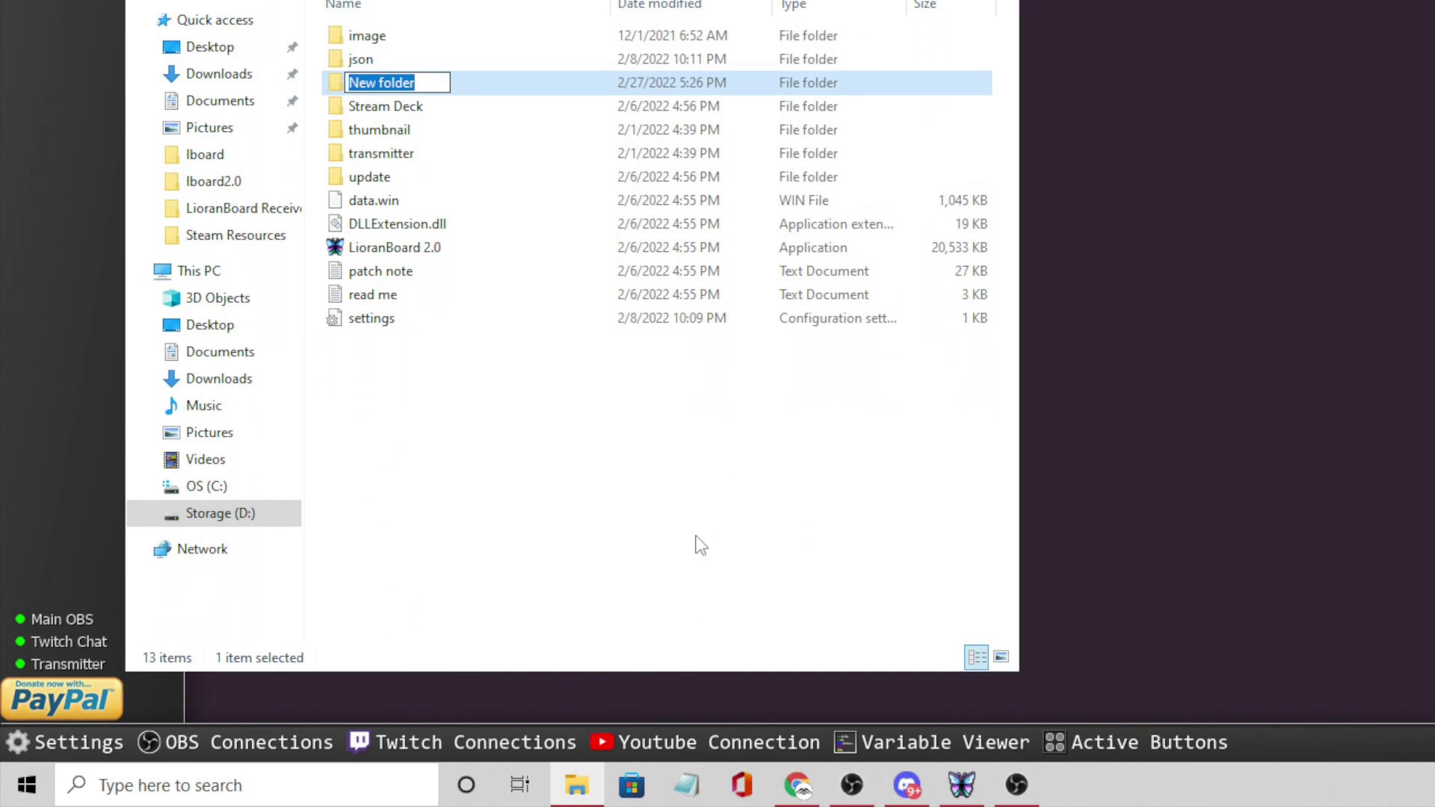
pyautogui.write('EXt')
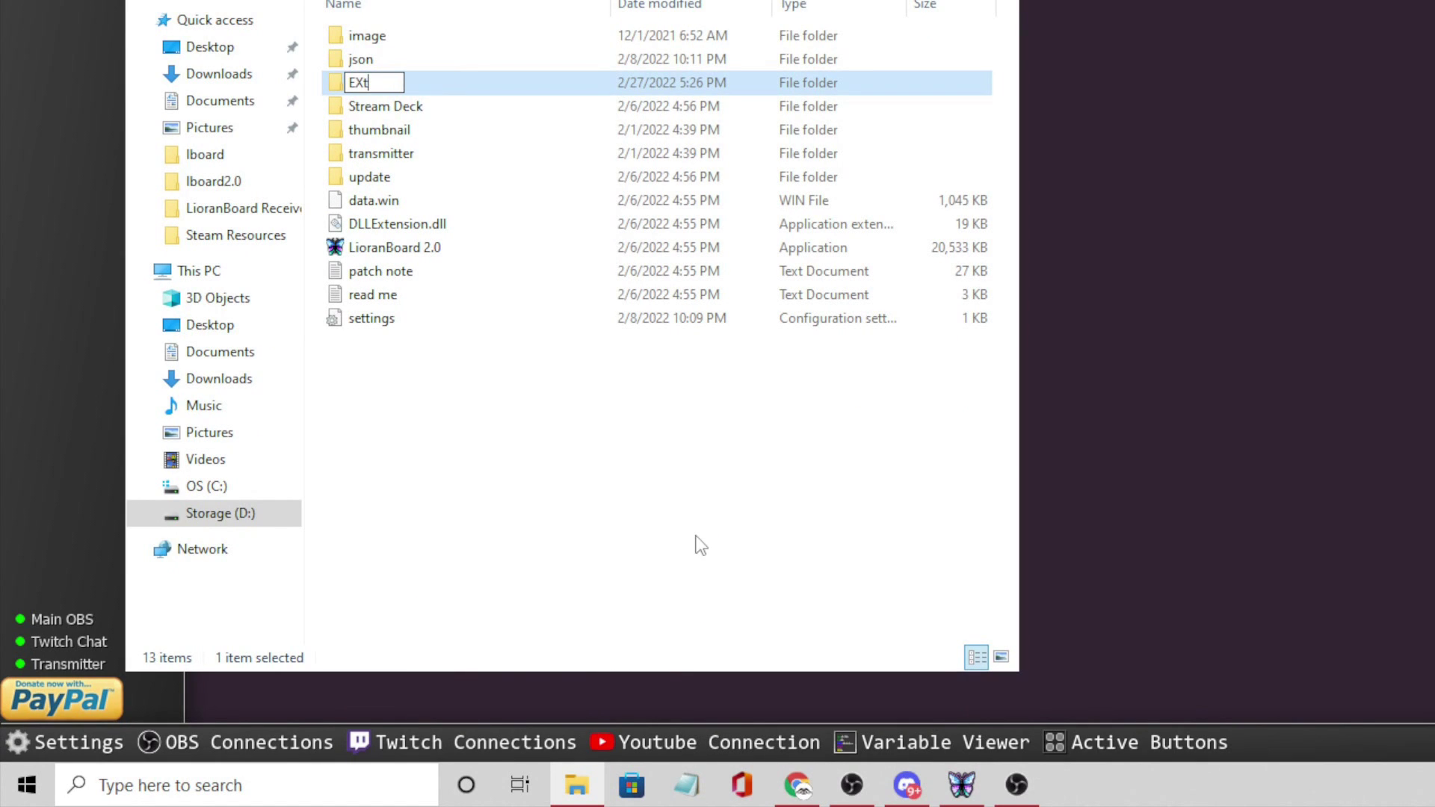
pyautogui.press('Return')
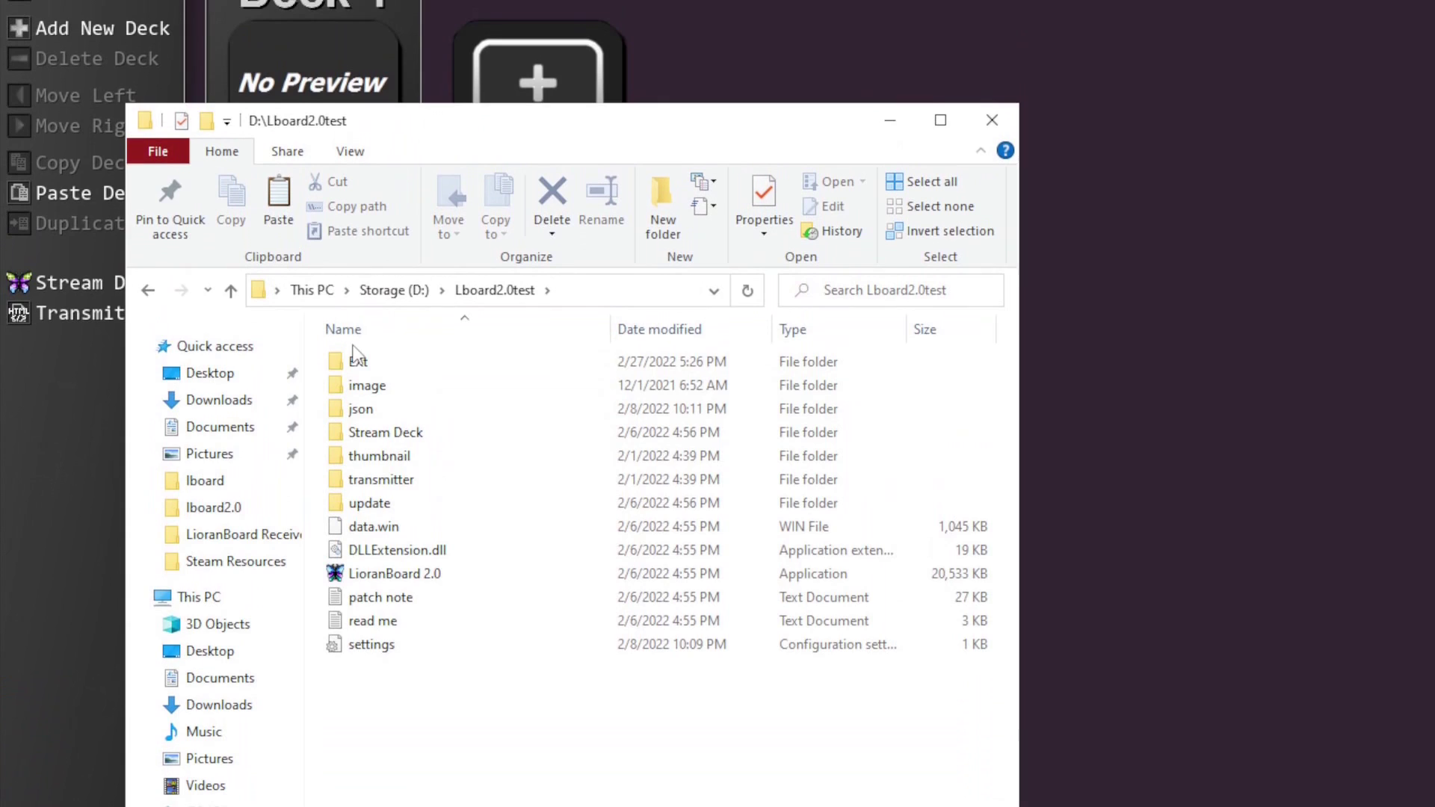
pyautogui.doubleClick(355, 367)
# - Inside EXt, create a folder named so and paste the three copied files into it
pyautogui.rightClick(364, 437)
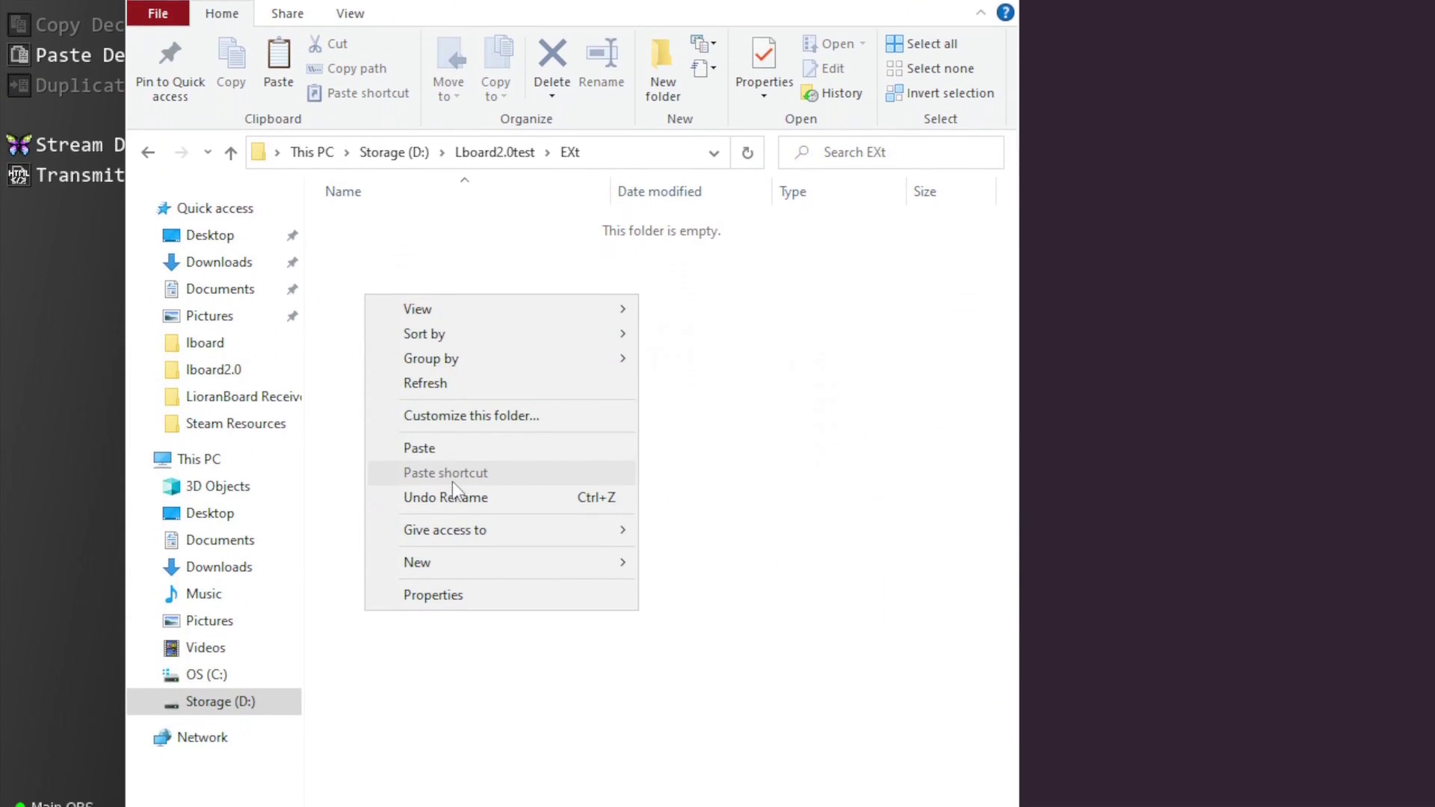
pyautogui.moveTo(461, 461)
pyautogui.click(721, 461)
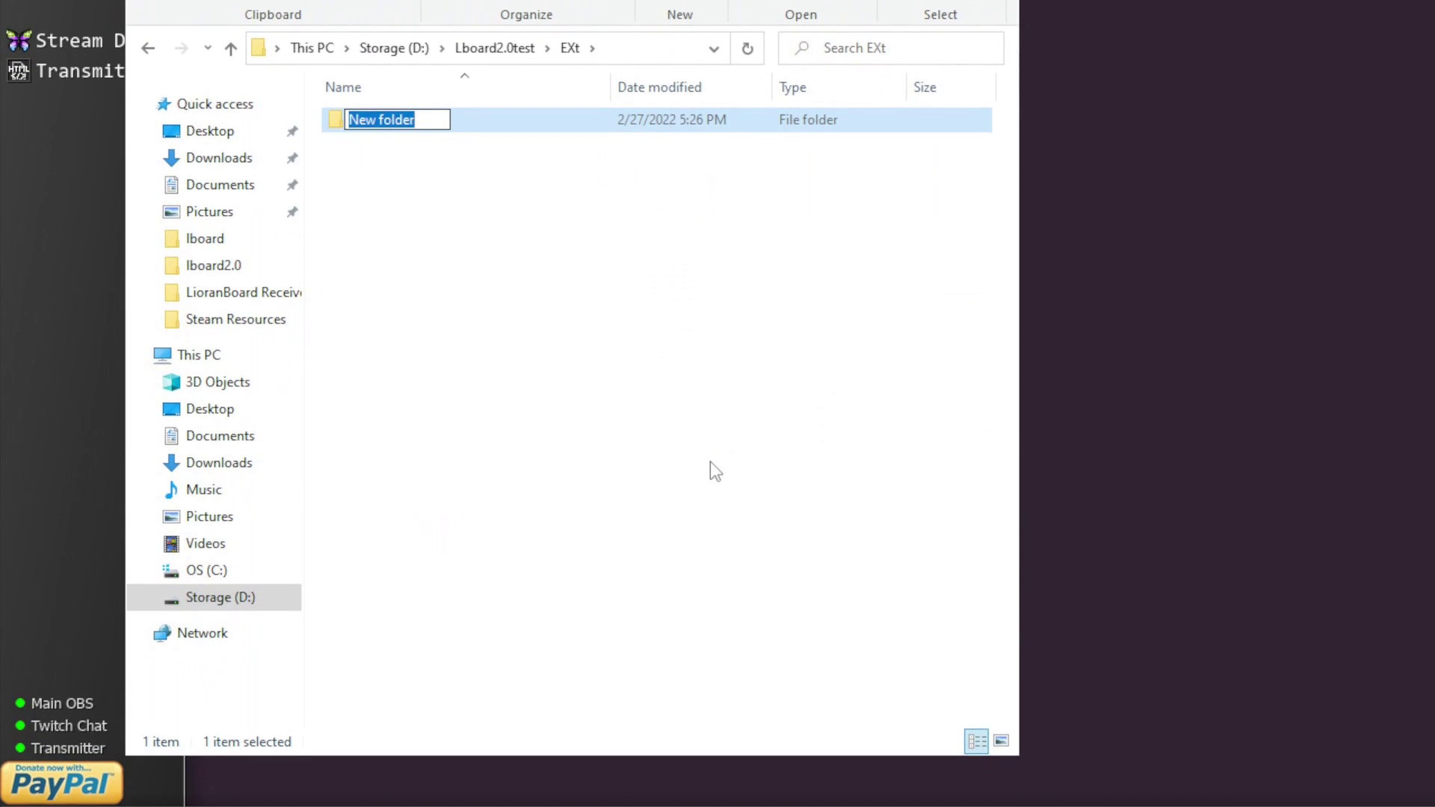
pyautogui.write('so')
pyautogui.press('Return')
pyautogui.doubleClick(336, 345)
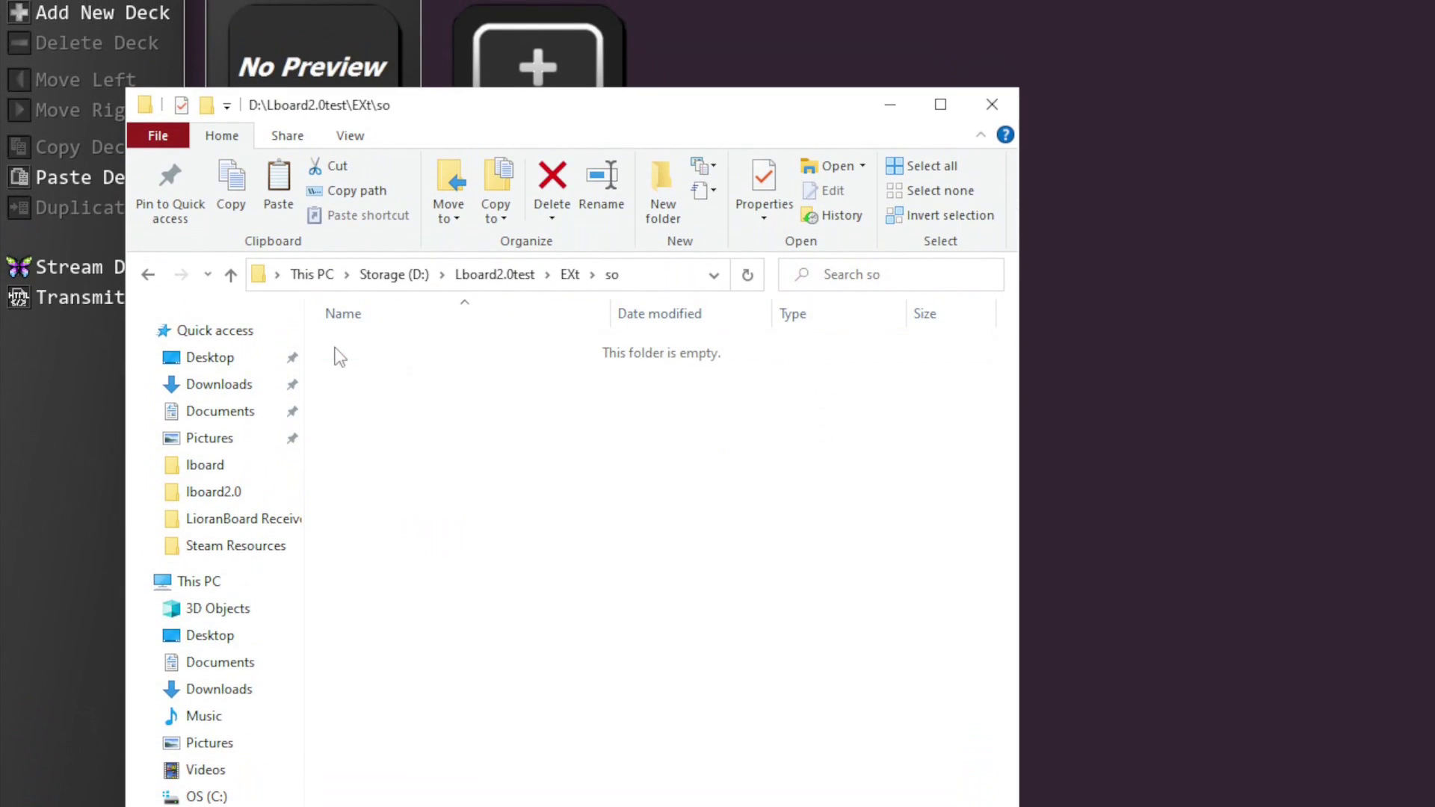
pyautogui.rightClick(376, 435)
pyautogui.click(461, 587)
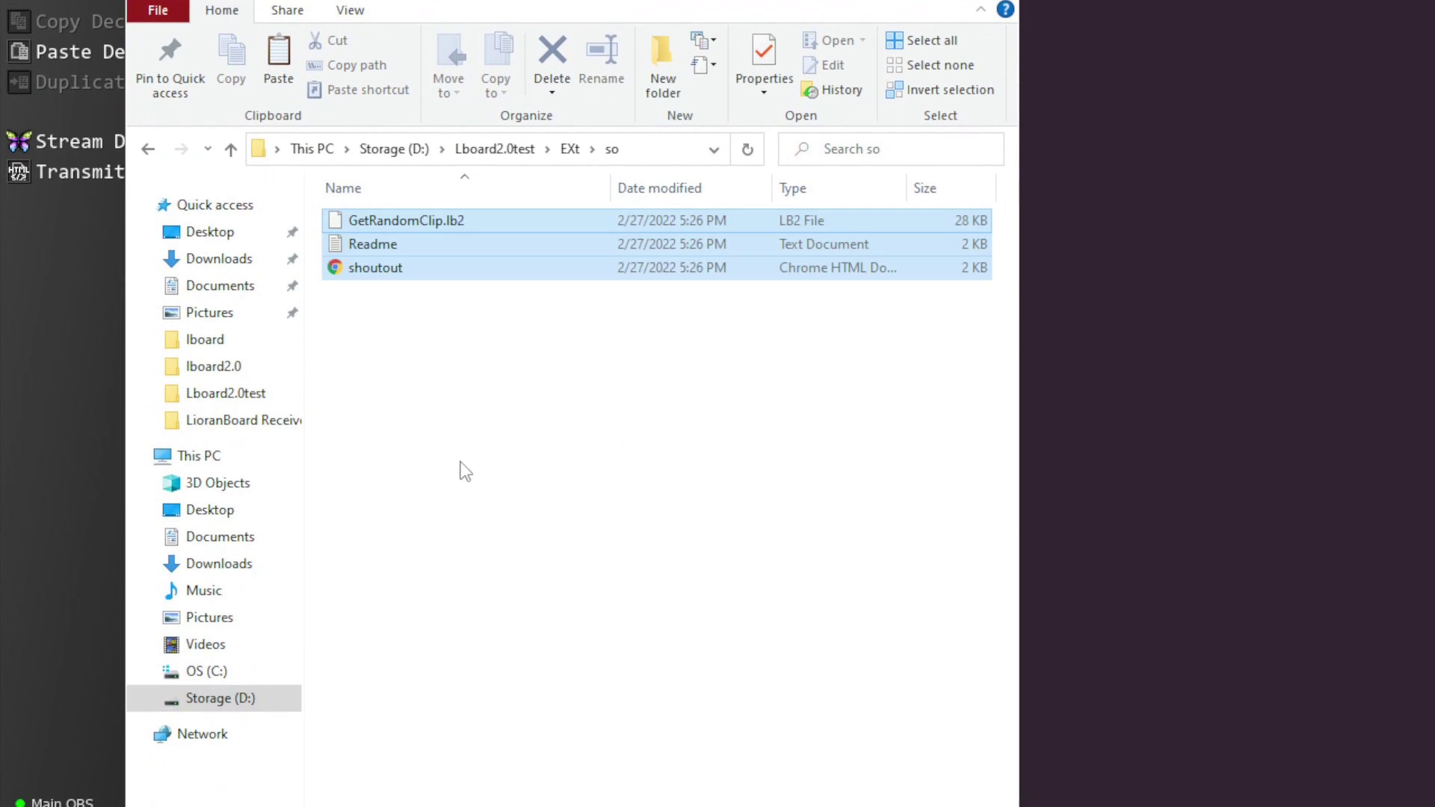
pyautogui.click(464, 415)
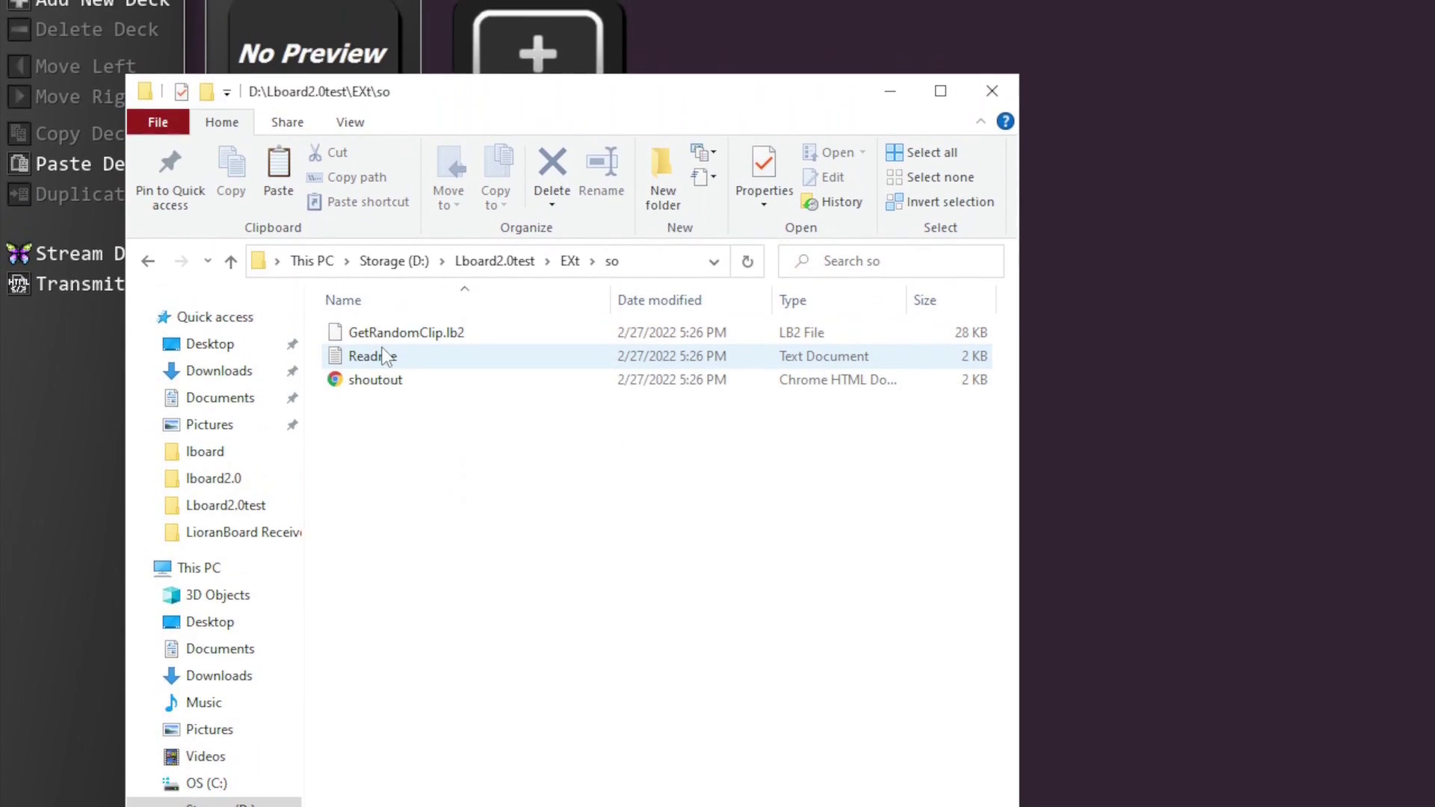
pyautogui.doubleClick(383, 356)
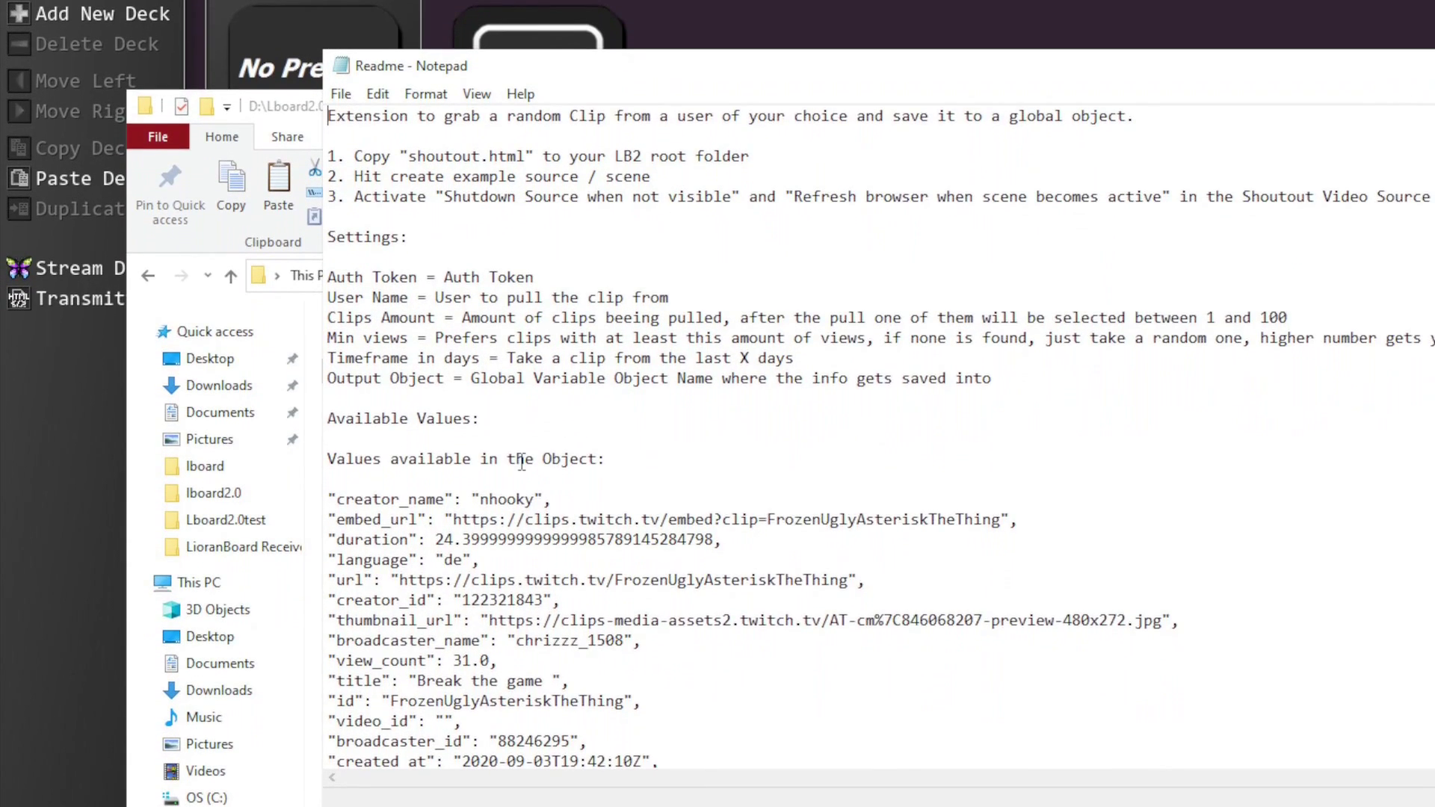
pyautogui.scroll(-1, 521, 464)
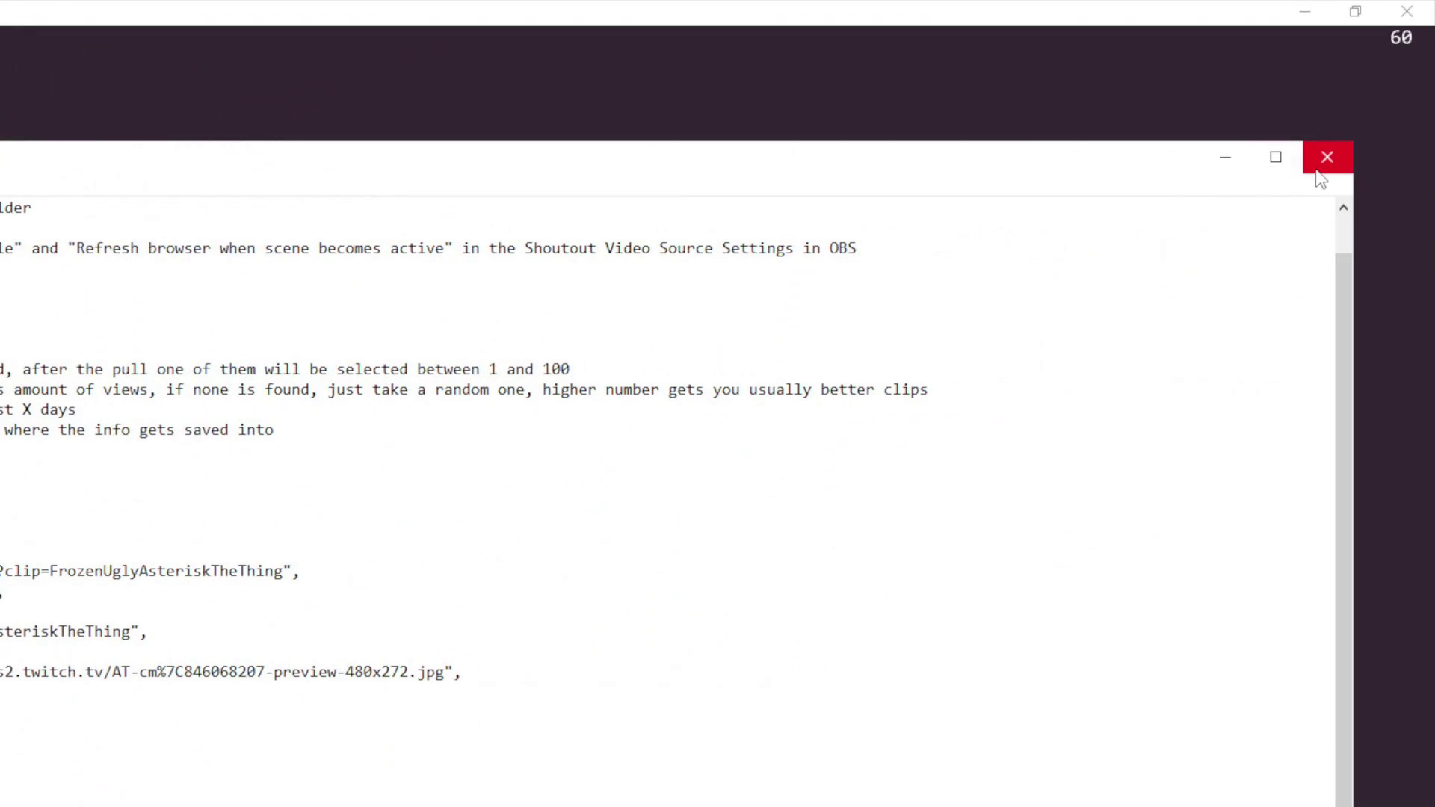
# - Close the Readme and copy the shoutout file from EXt\so
pyautogui.click(1317, 171)
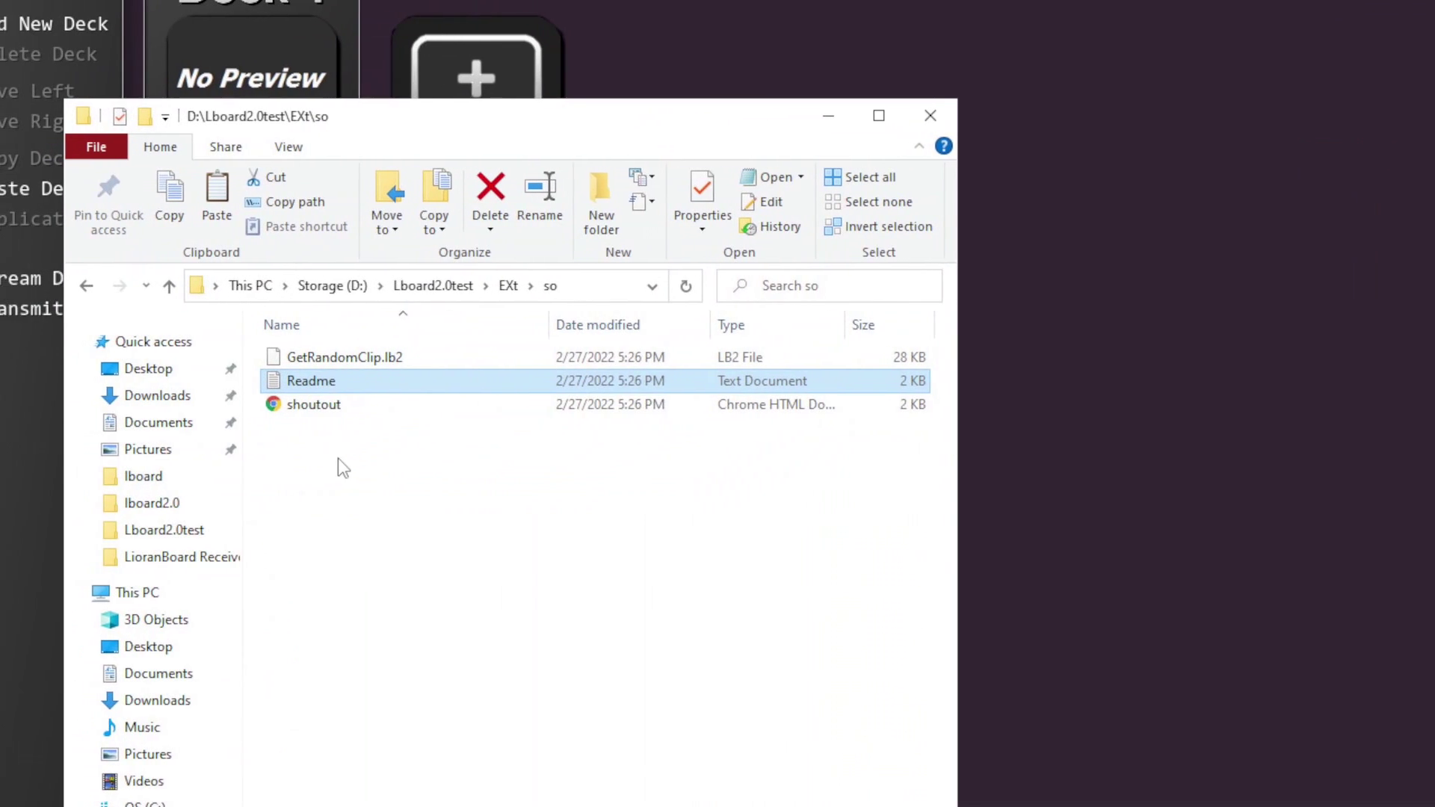
pyautogui.click(330, 405)
pyautogui.rightClick(330, 405)
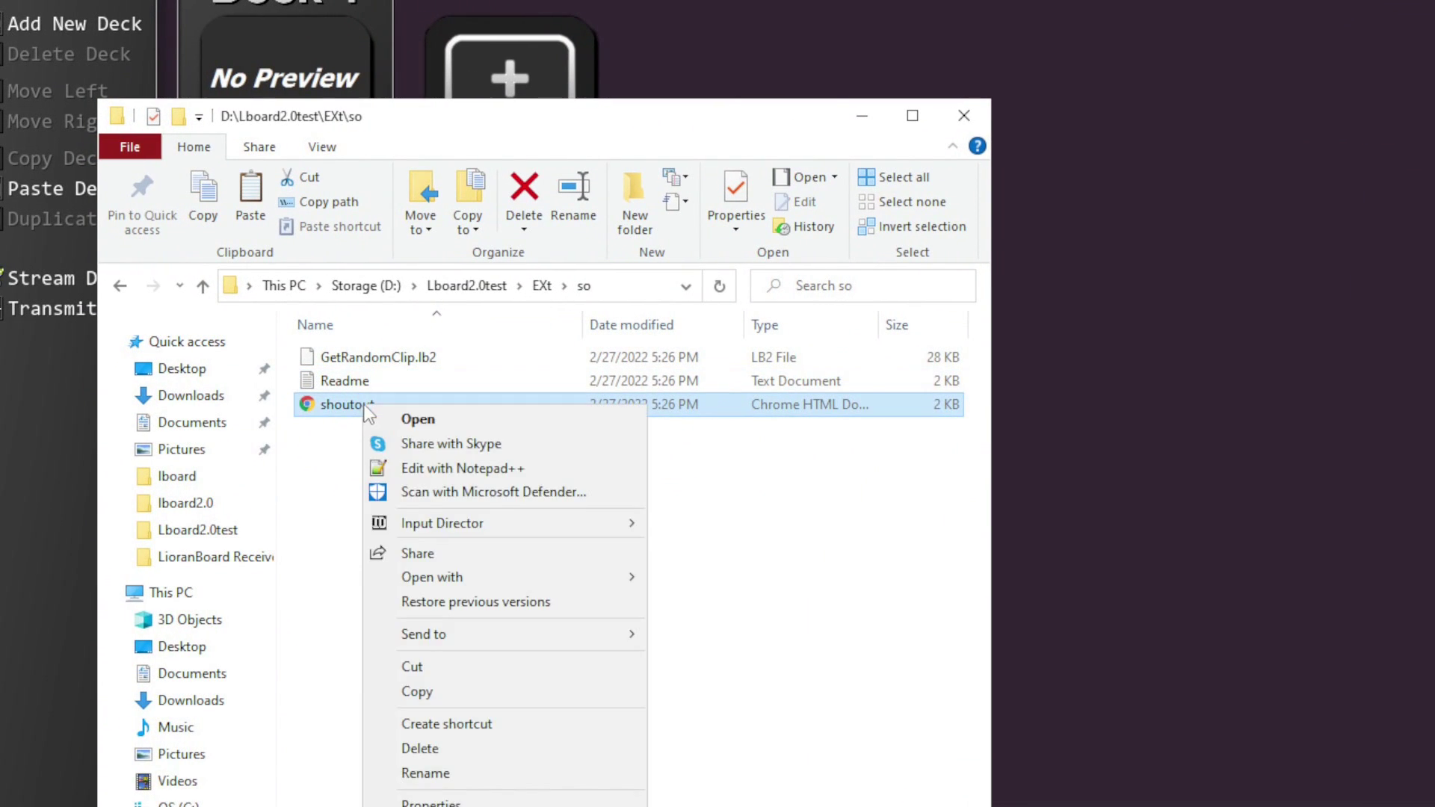
pyautogui.click(416, 692)
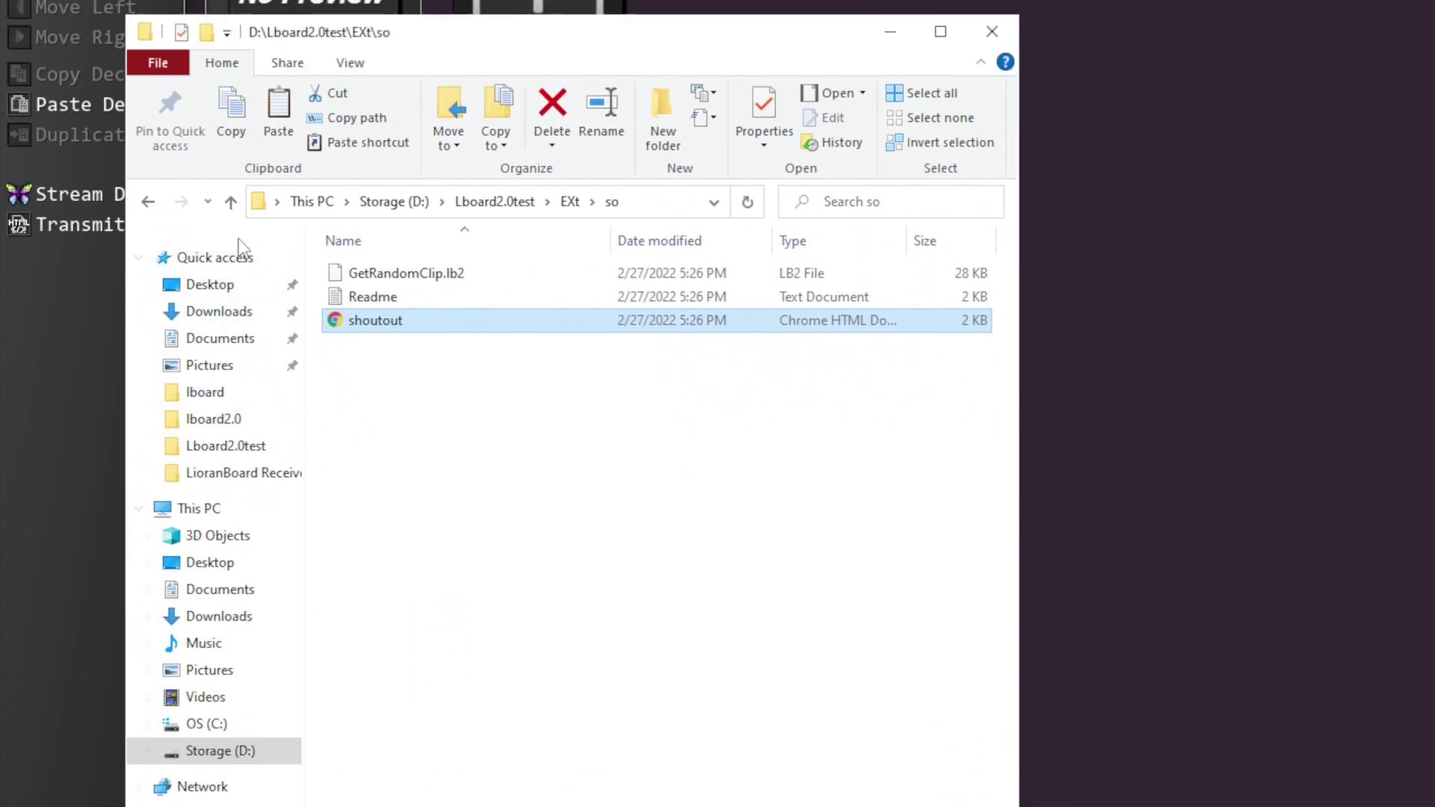
# - Paste the shoutout file into the Lboard2.0test root folder
pyautogui.click(226, 355)
pyautogui.click(226, 356)
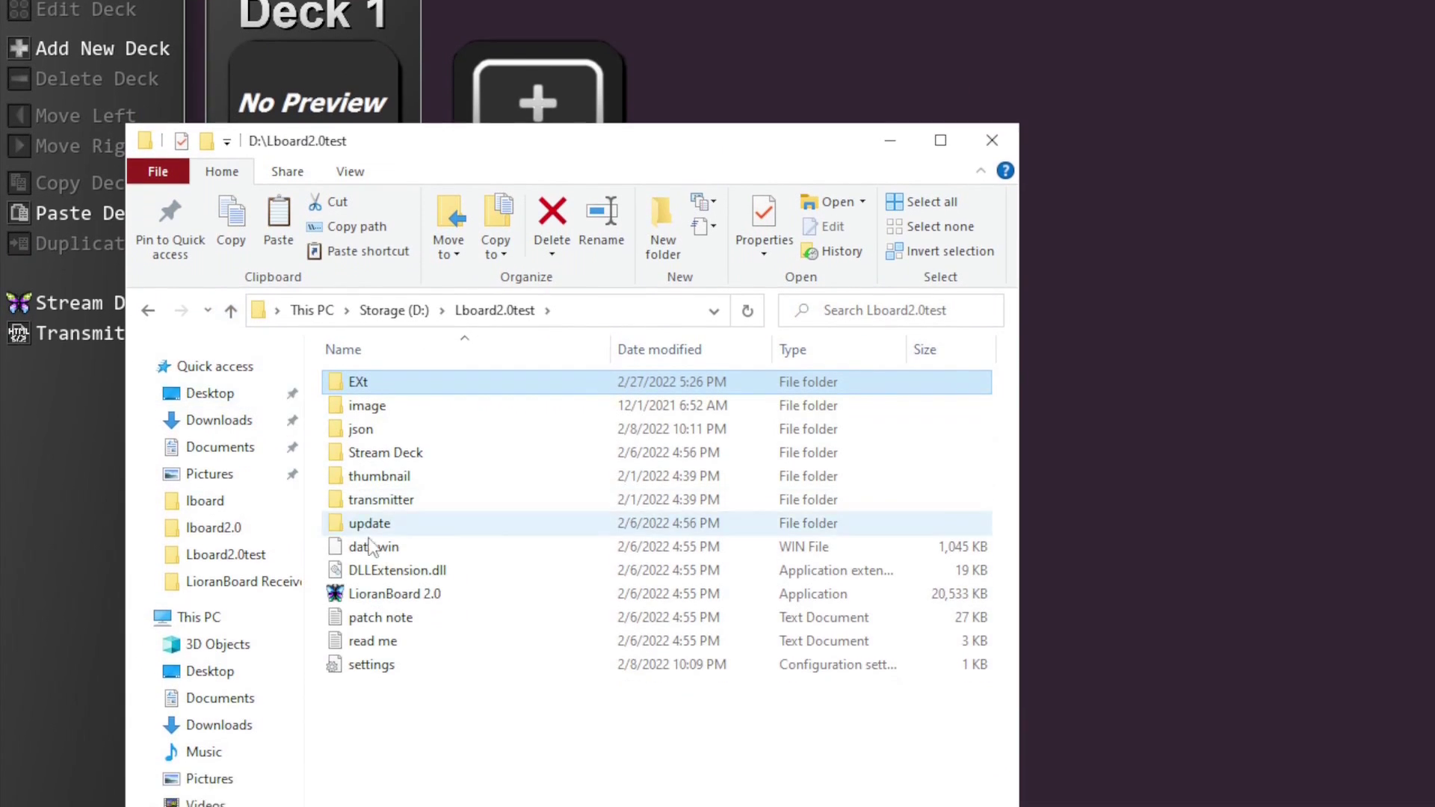
pyautogui.rightClick(405, 415)
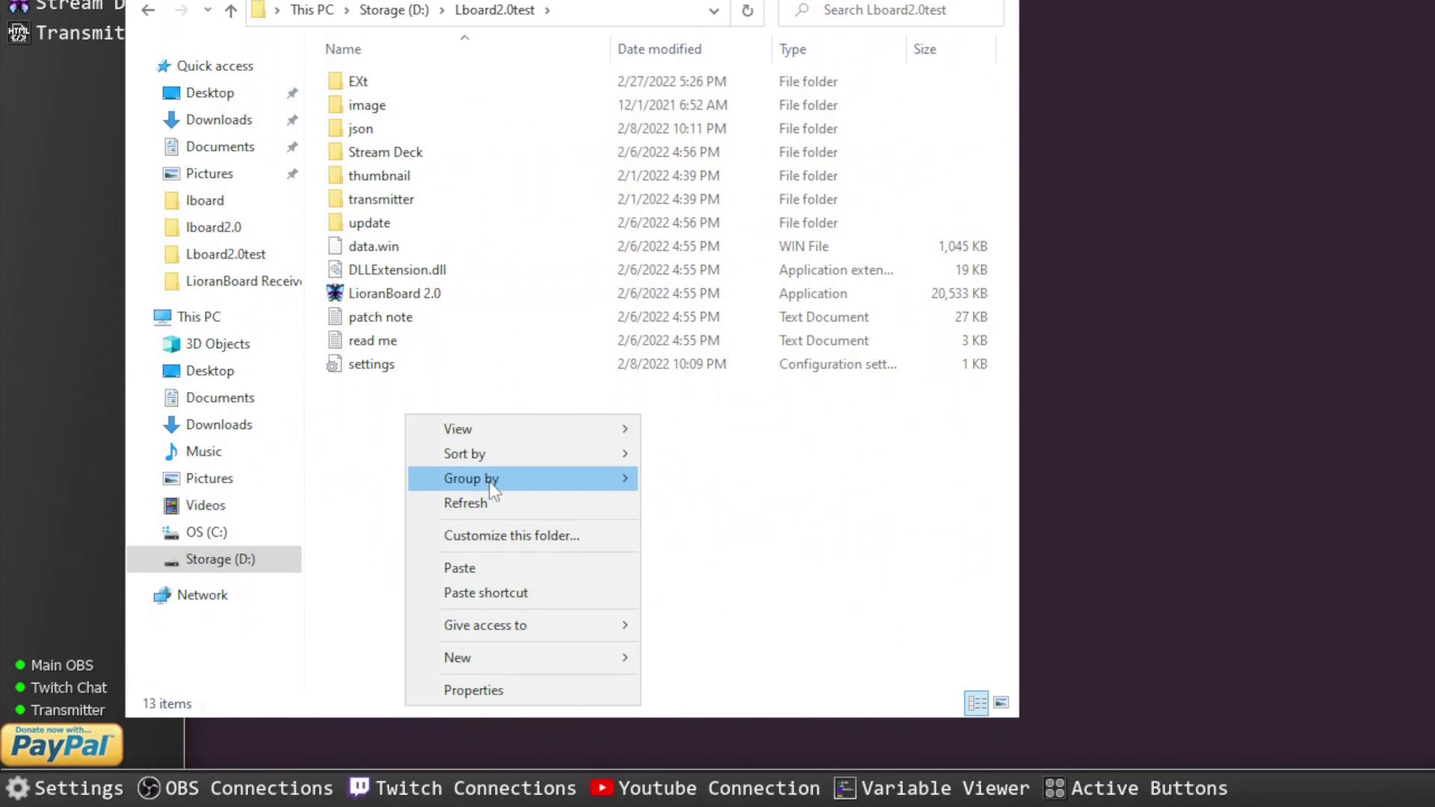
pyautogui.click(493, 567)
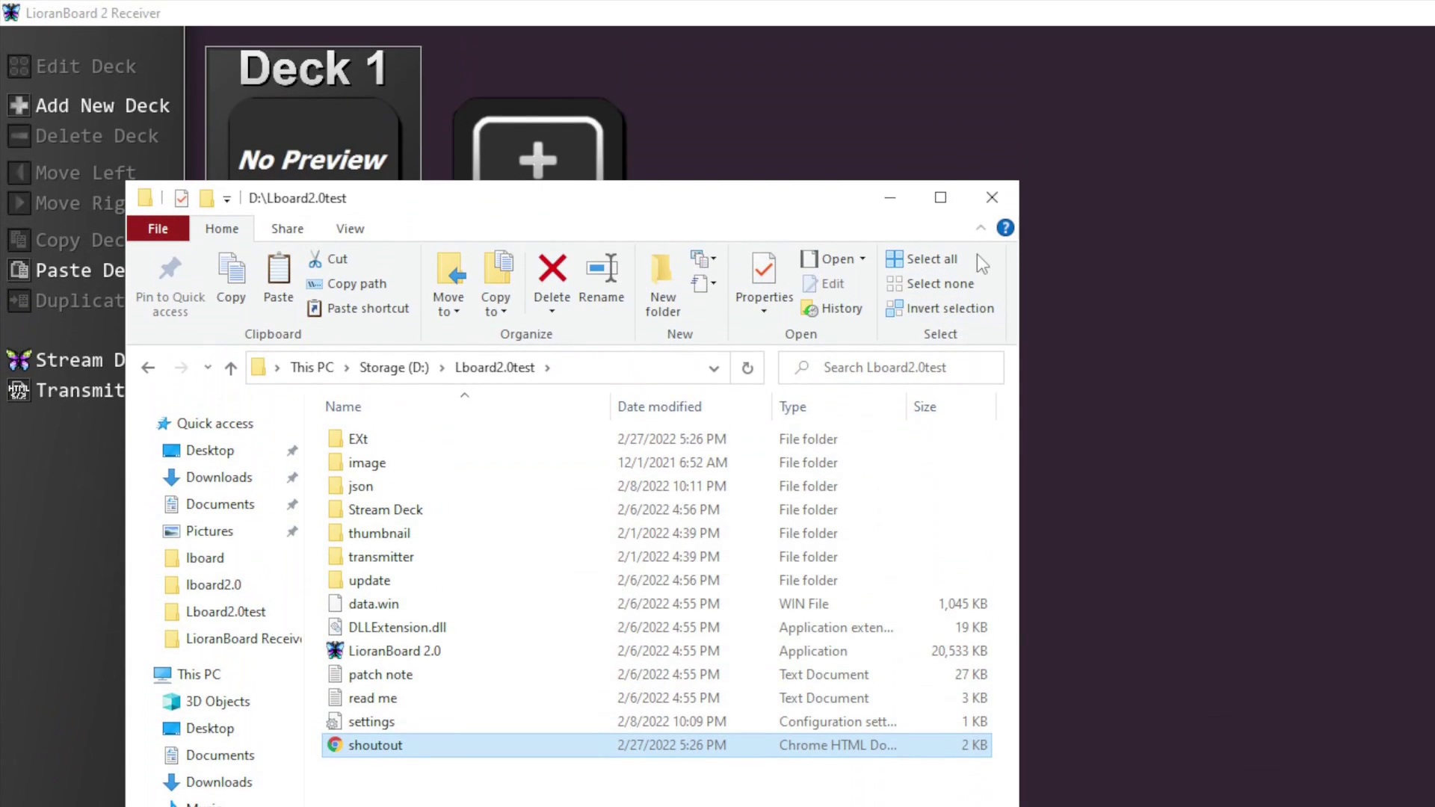
# - Install GetRandomClip.lb2 from D:\Lboard2.0test\EXt\so as a Transmitter extension
pyautogui.click(992, 200)
pyautogui.click(98, 389)
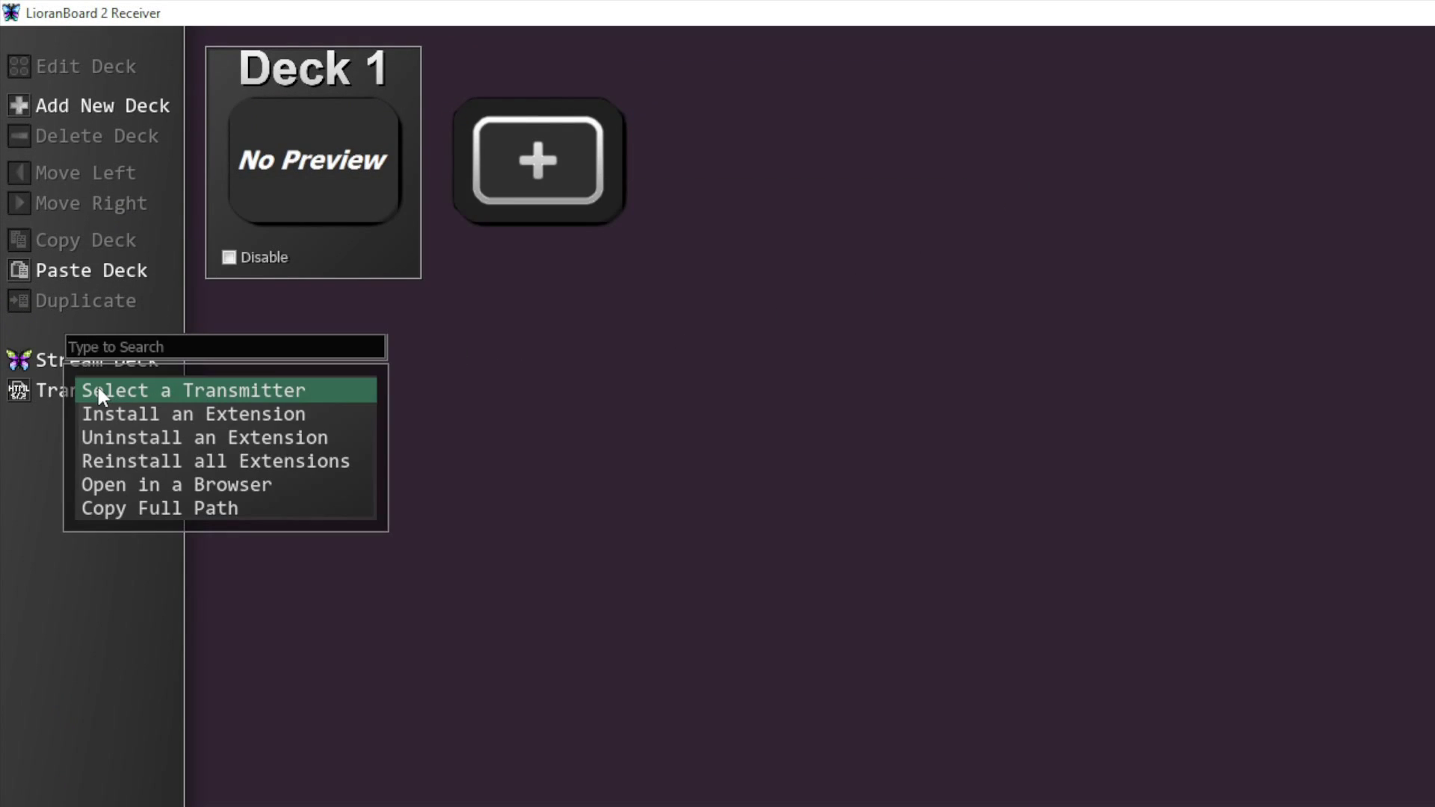
pyautogui.click(165, 414)
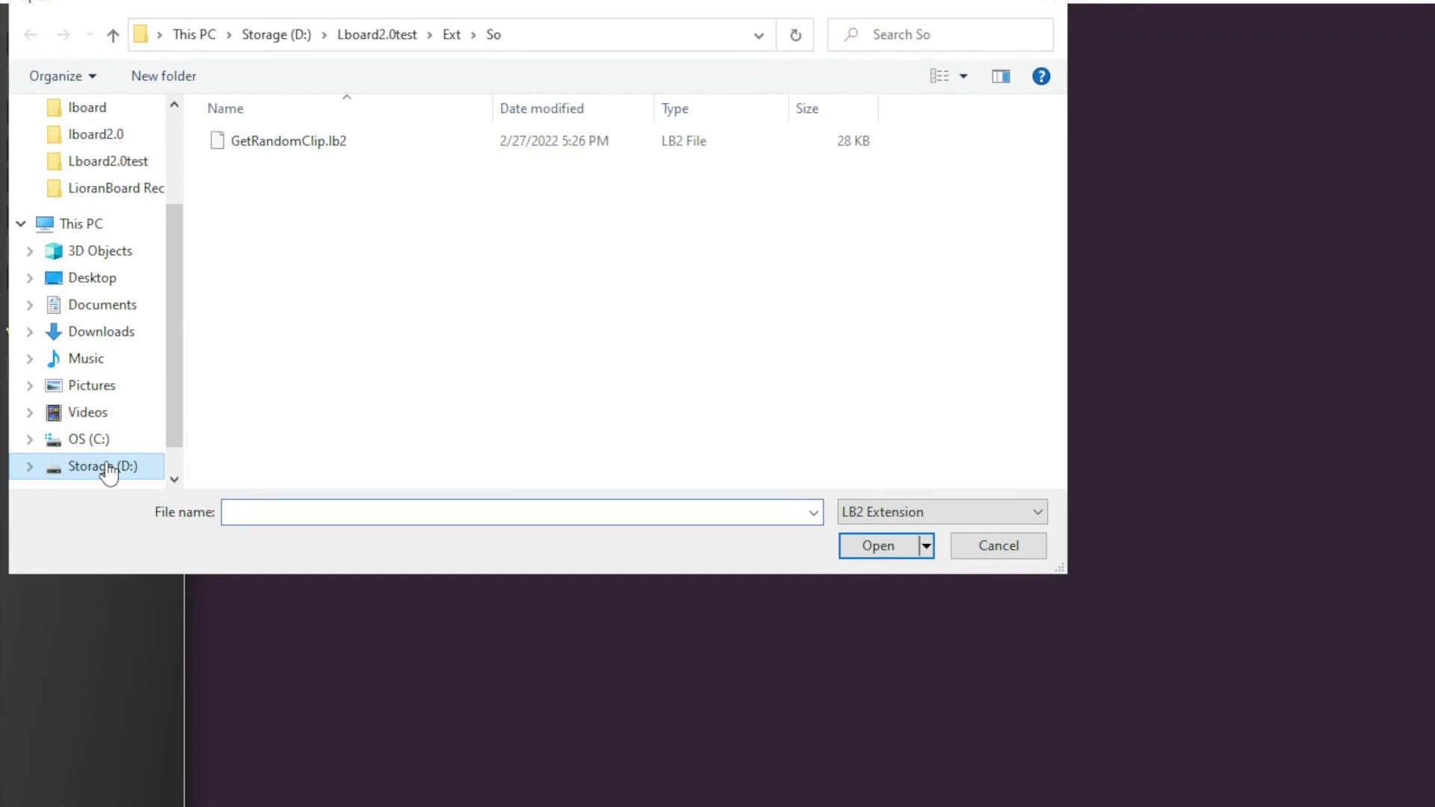
pyautogui.click(106, 484)
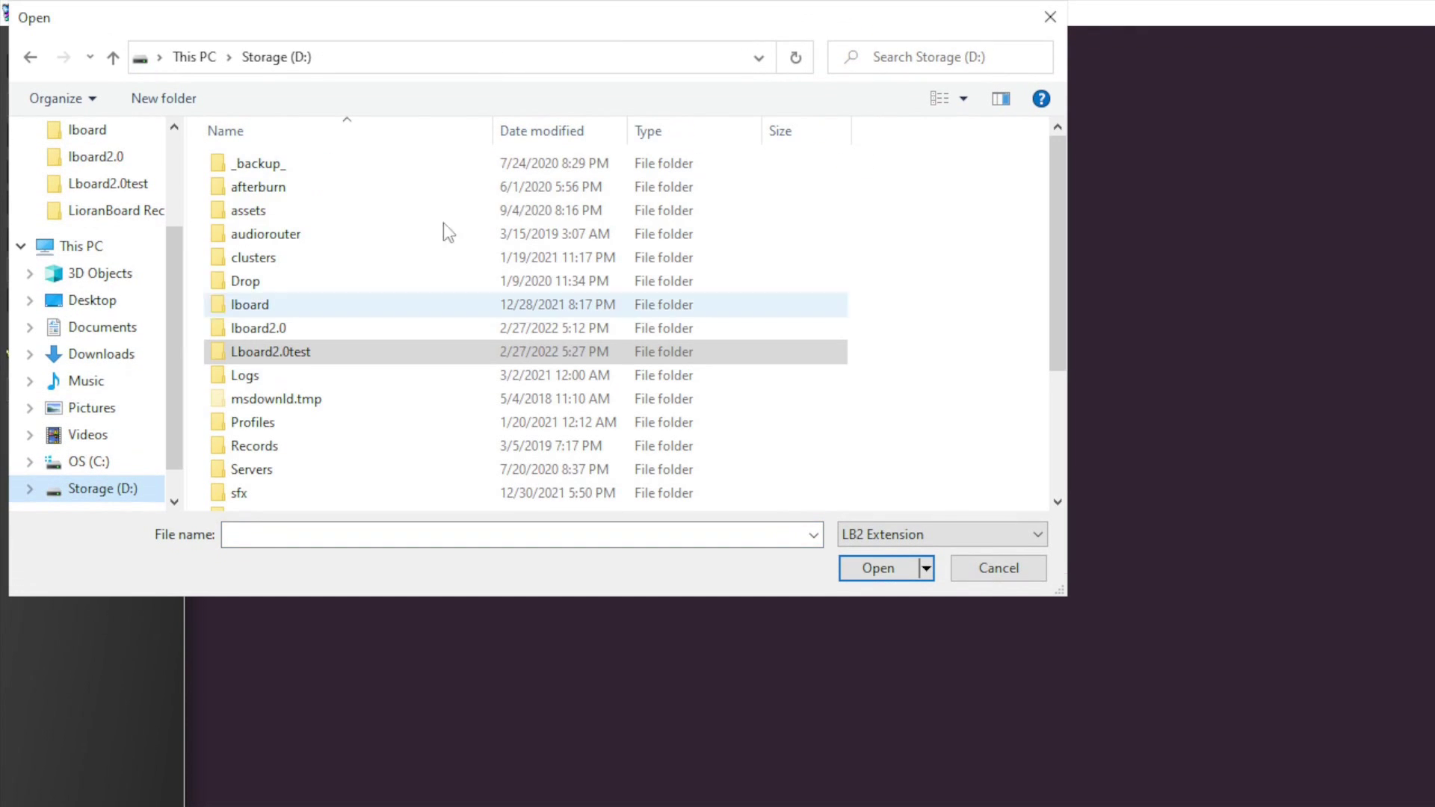
pyautogui.doubleClick(329, 353)
pyautogui.doubleClick(238, 166)
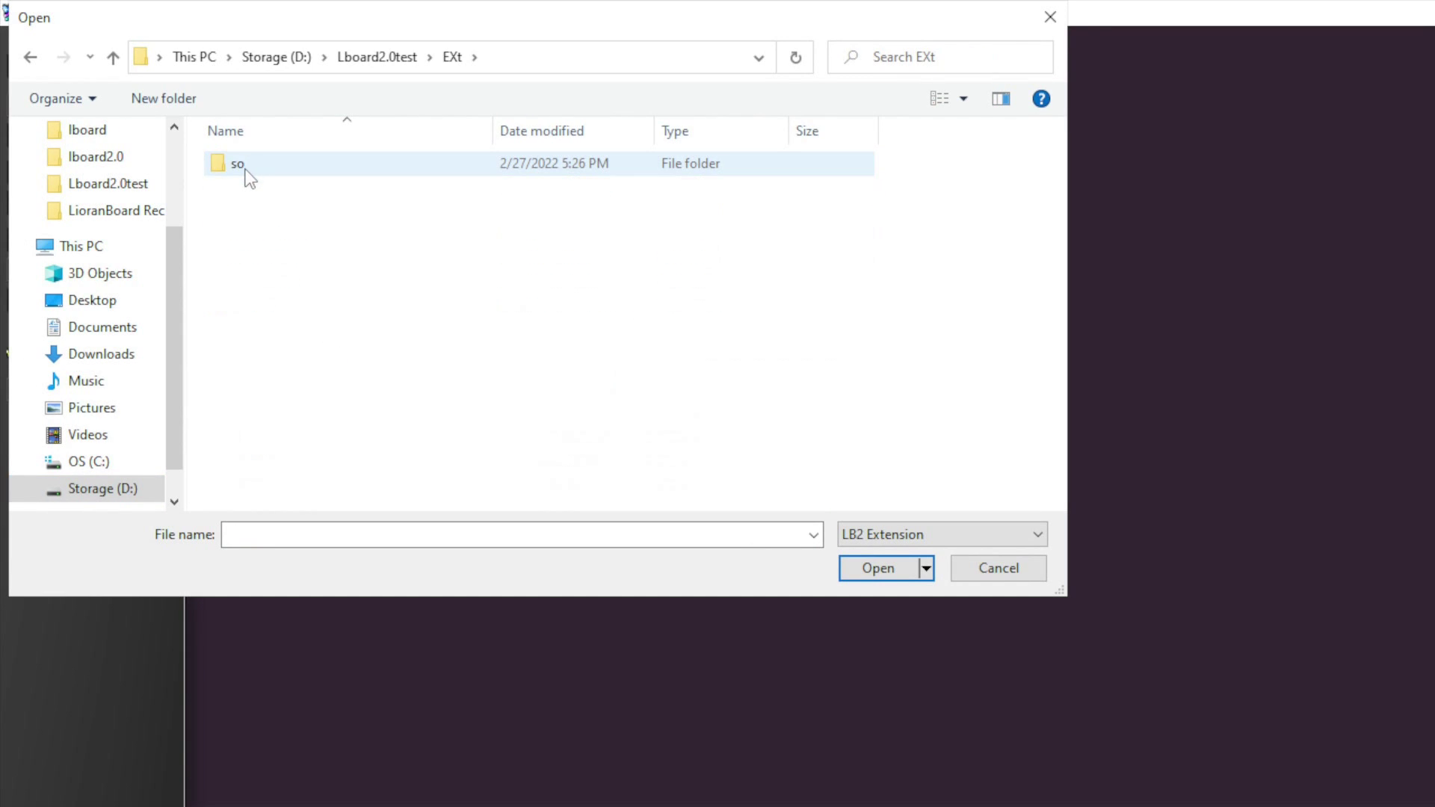
pyautogui.doubleClick(247, 172)
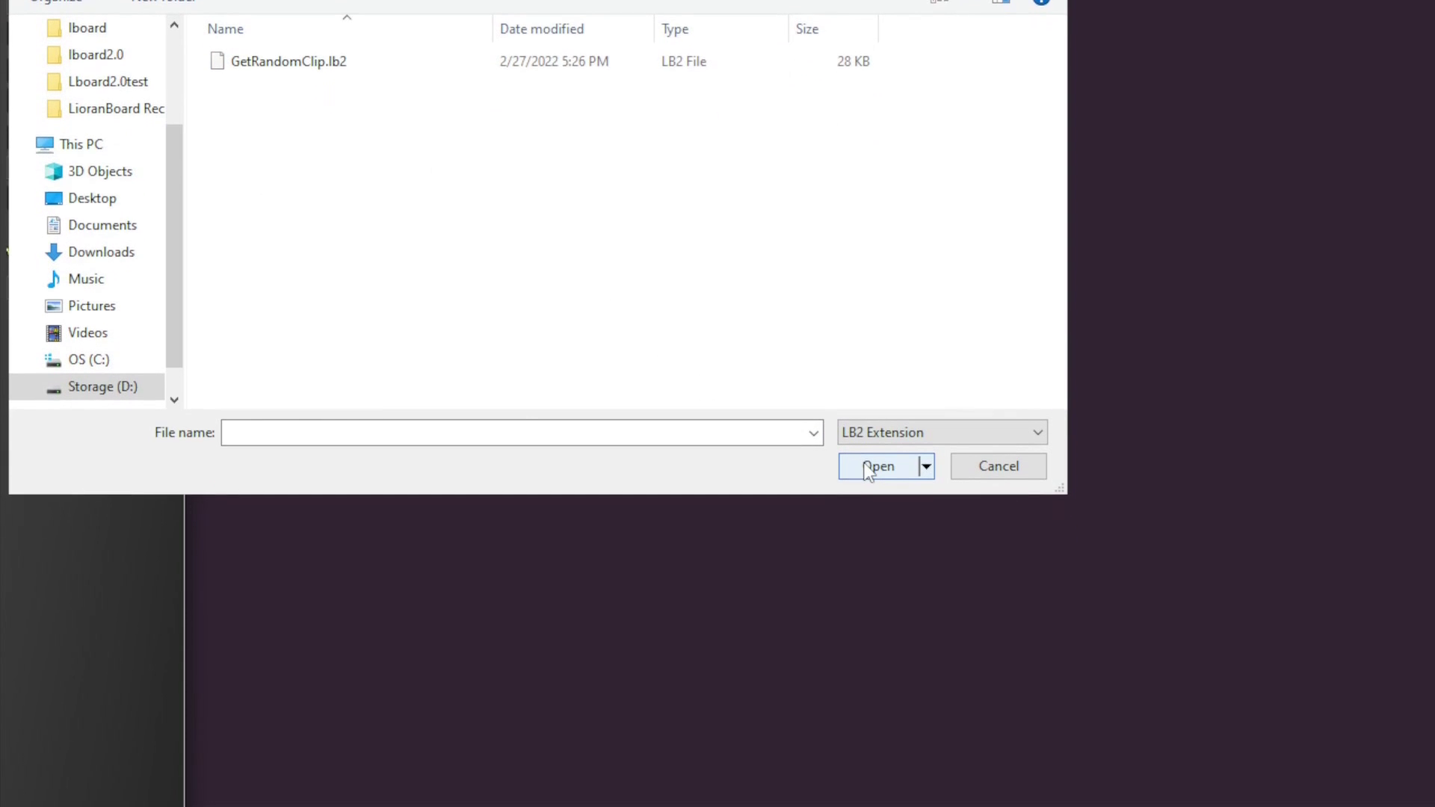
pyautogui.click(869, 469)
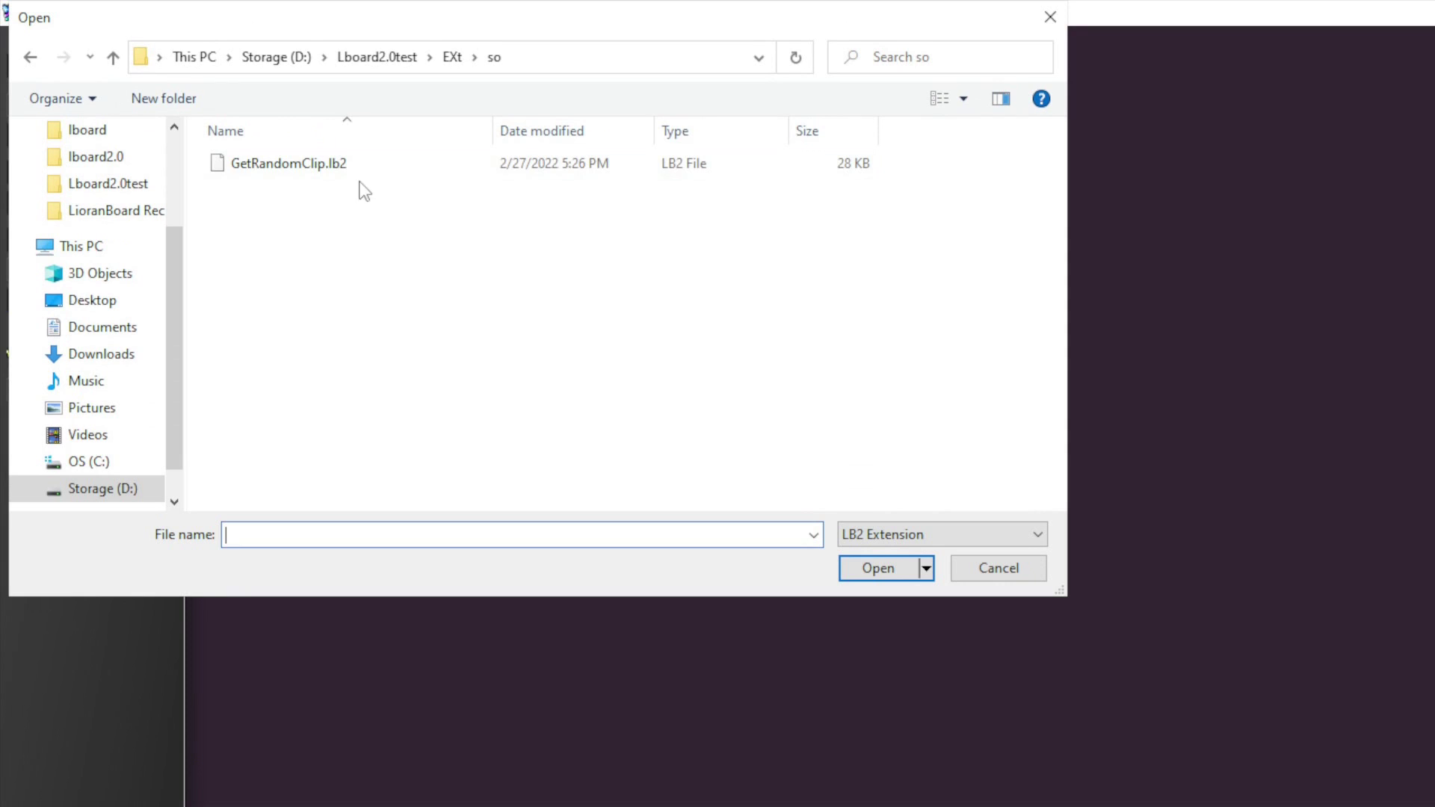
pyautogui.click(359, 35)
pyautogui.click(876, 444)
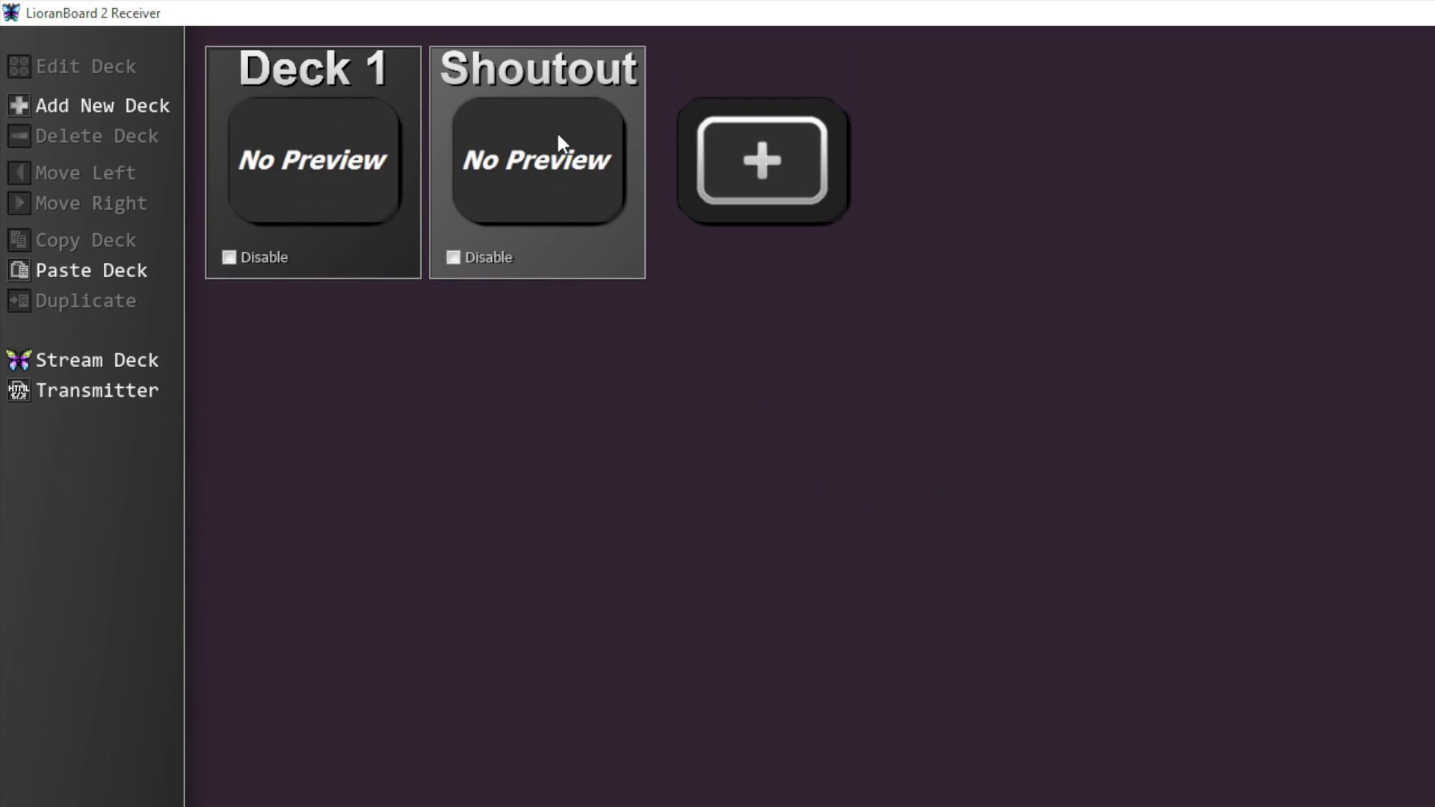
# - Open the Shoutout deck in the deck editor to see its six example buttons
pyautogui.click(553, 163)
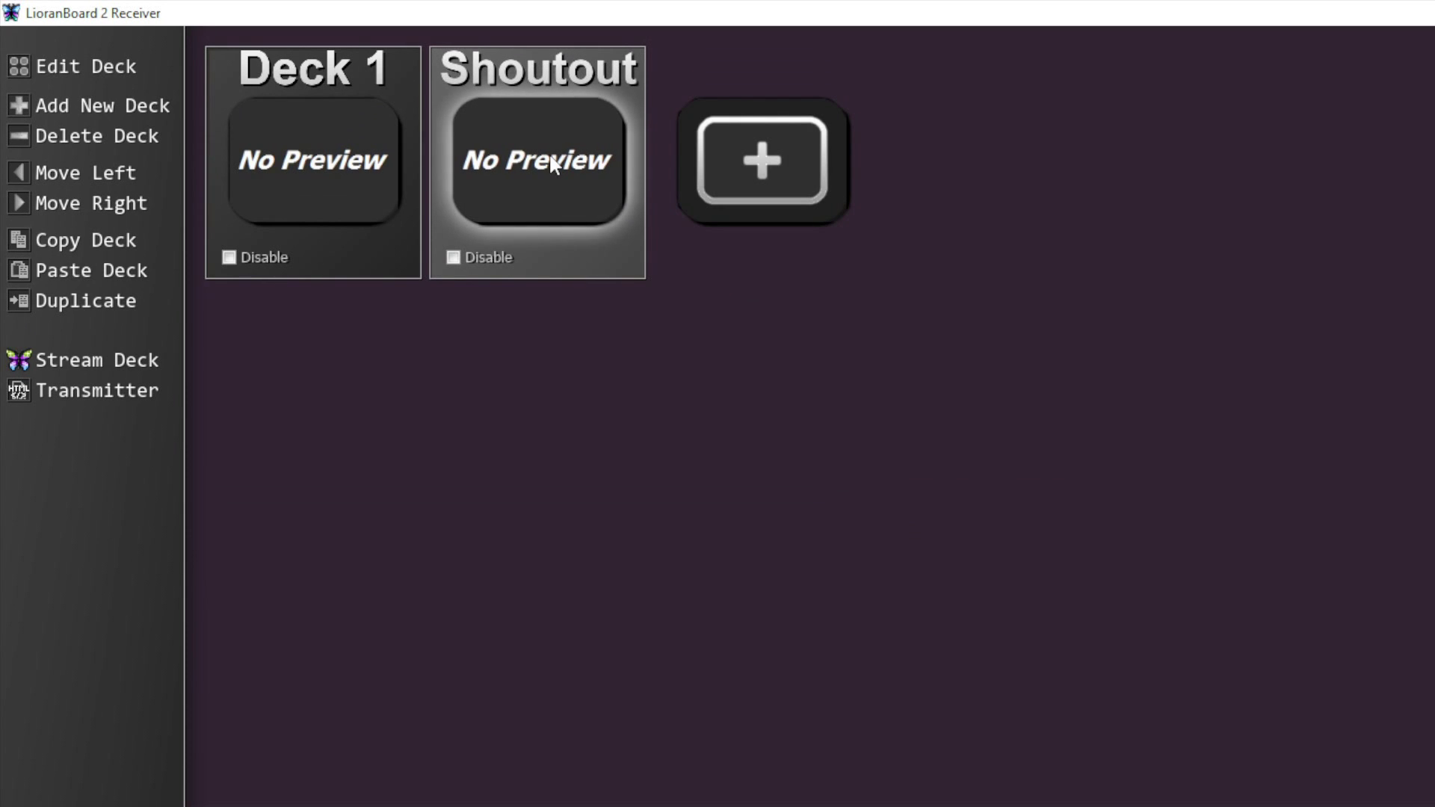
pyautogui.doubleClick(551, 162)
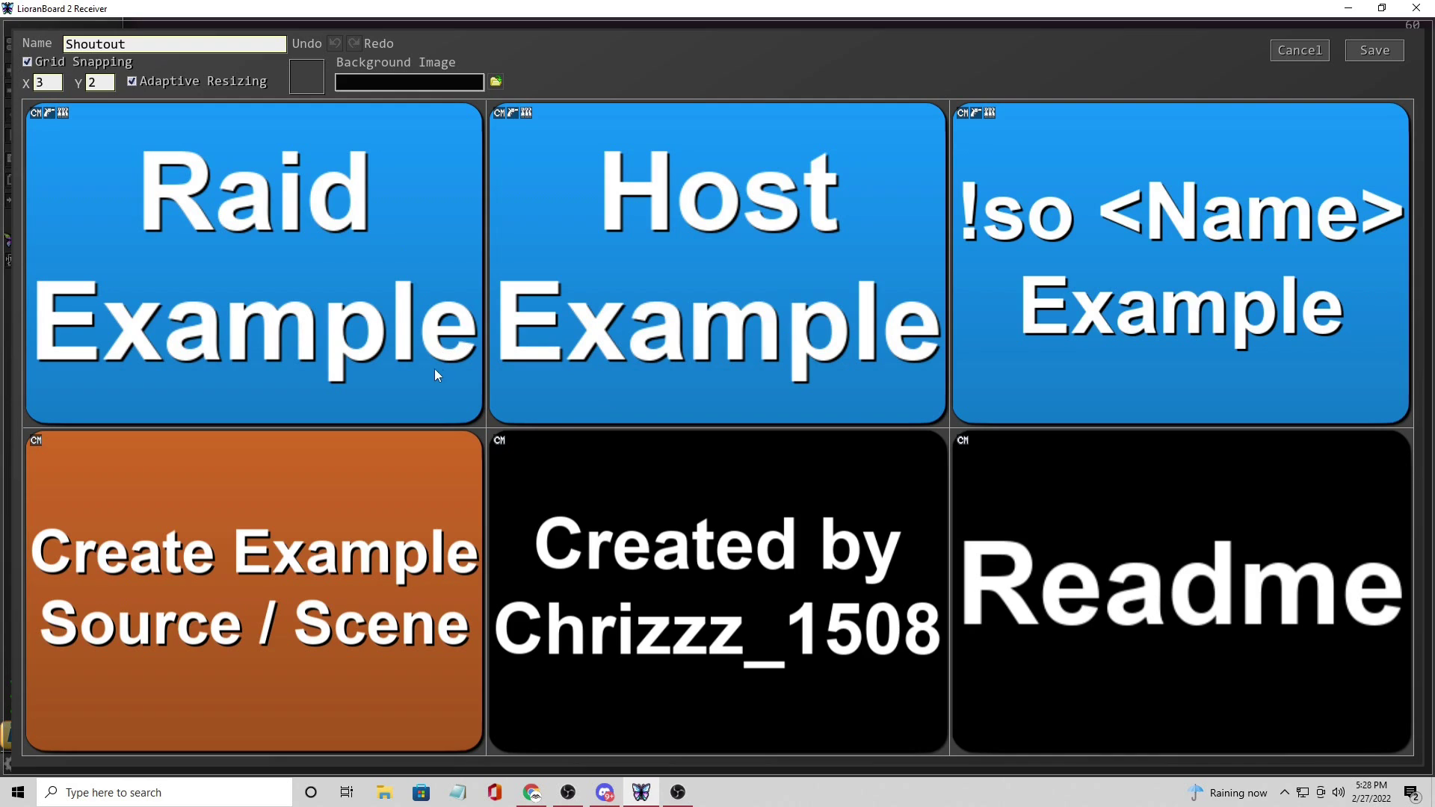
# - Delete the Raid Example button's Twitch Raid trigger and save the empty trigger list
pyautogui.rightClick(417, 275)
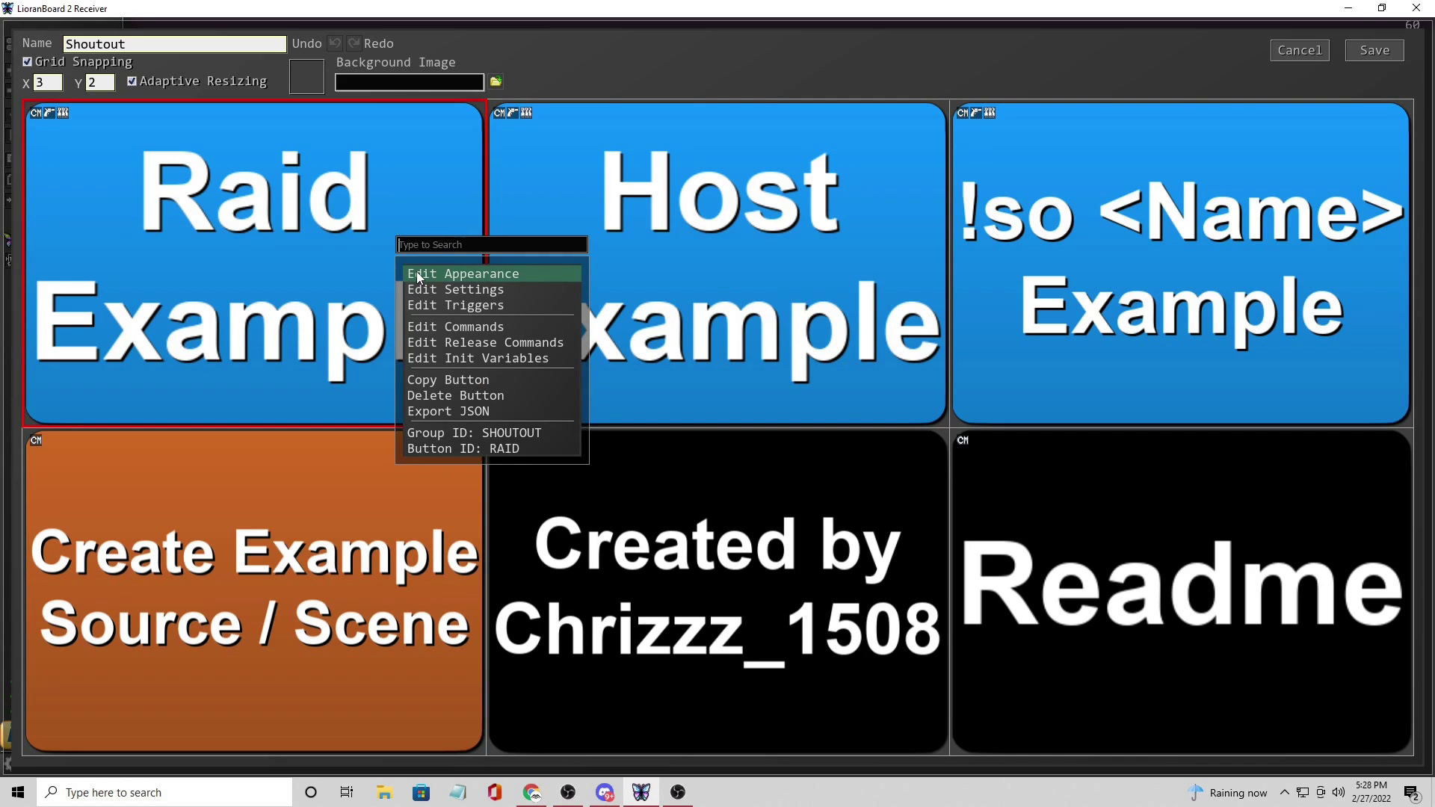
pyautogui.click(491, 307)
pyautogui.click(920, 205)
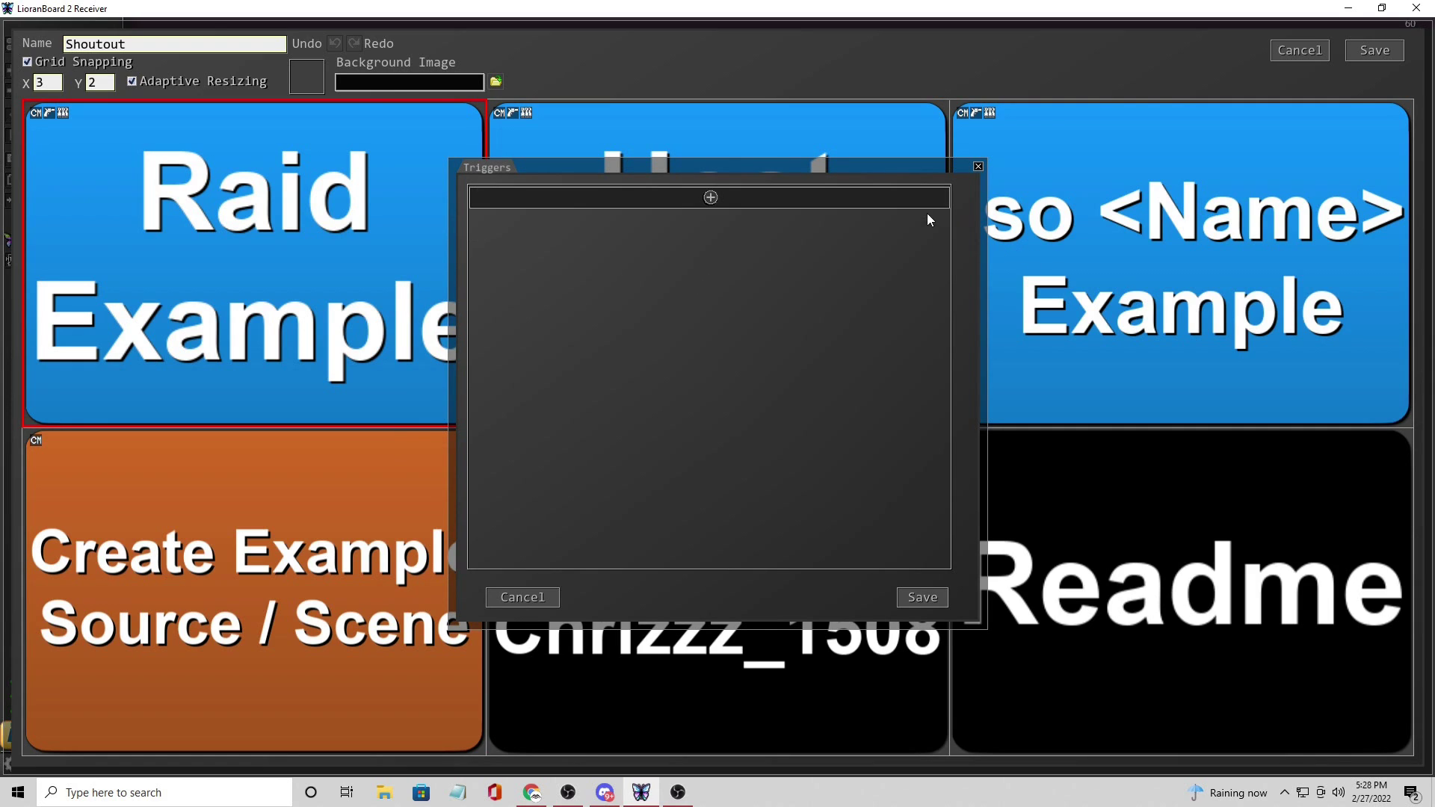
pyautogui.click(920, 599)
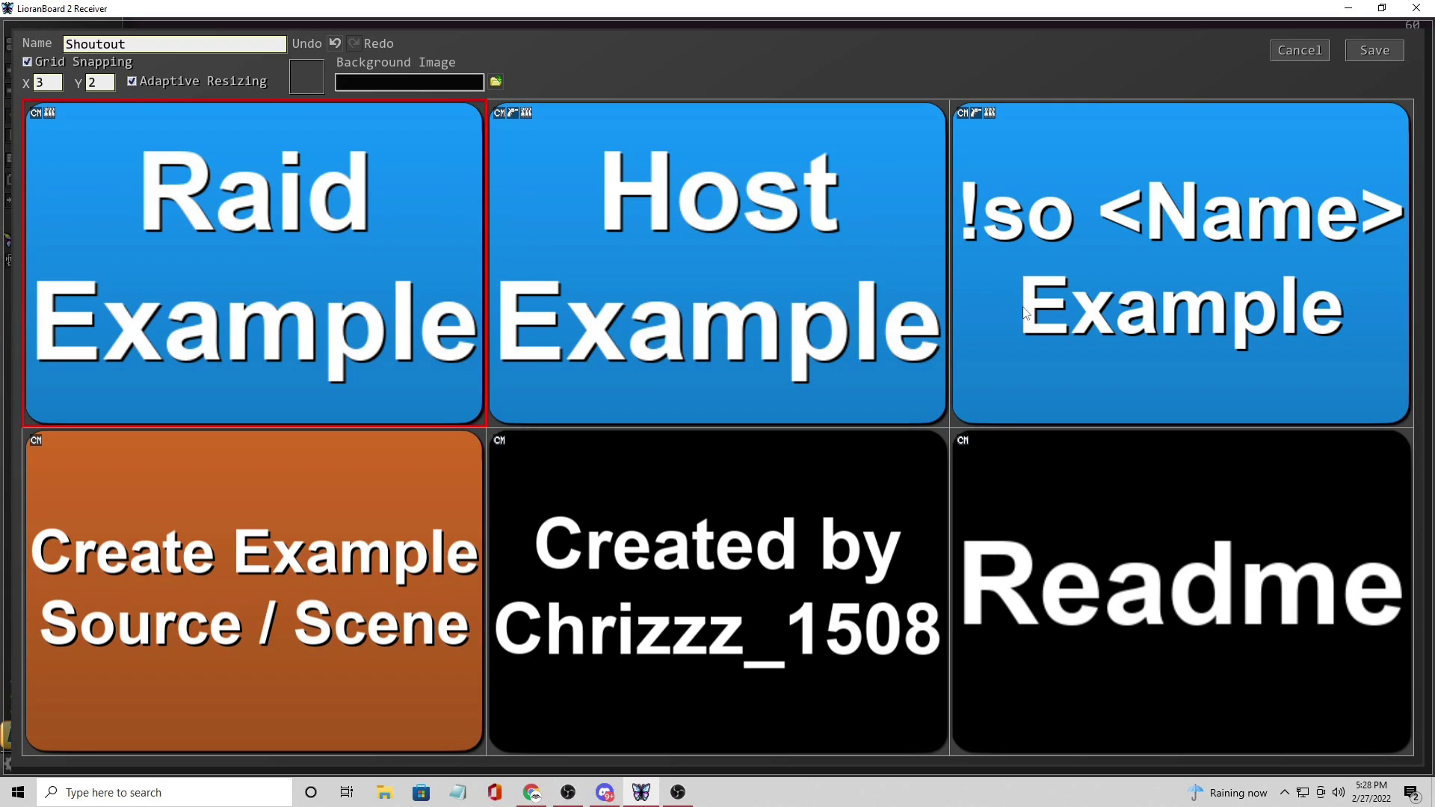
# - Check the !so <Name> Example button's chat triggers, then open its command list
pyautogui.rightClick(1061, 299)
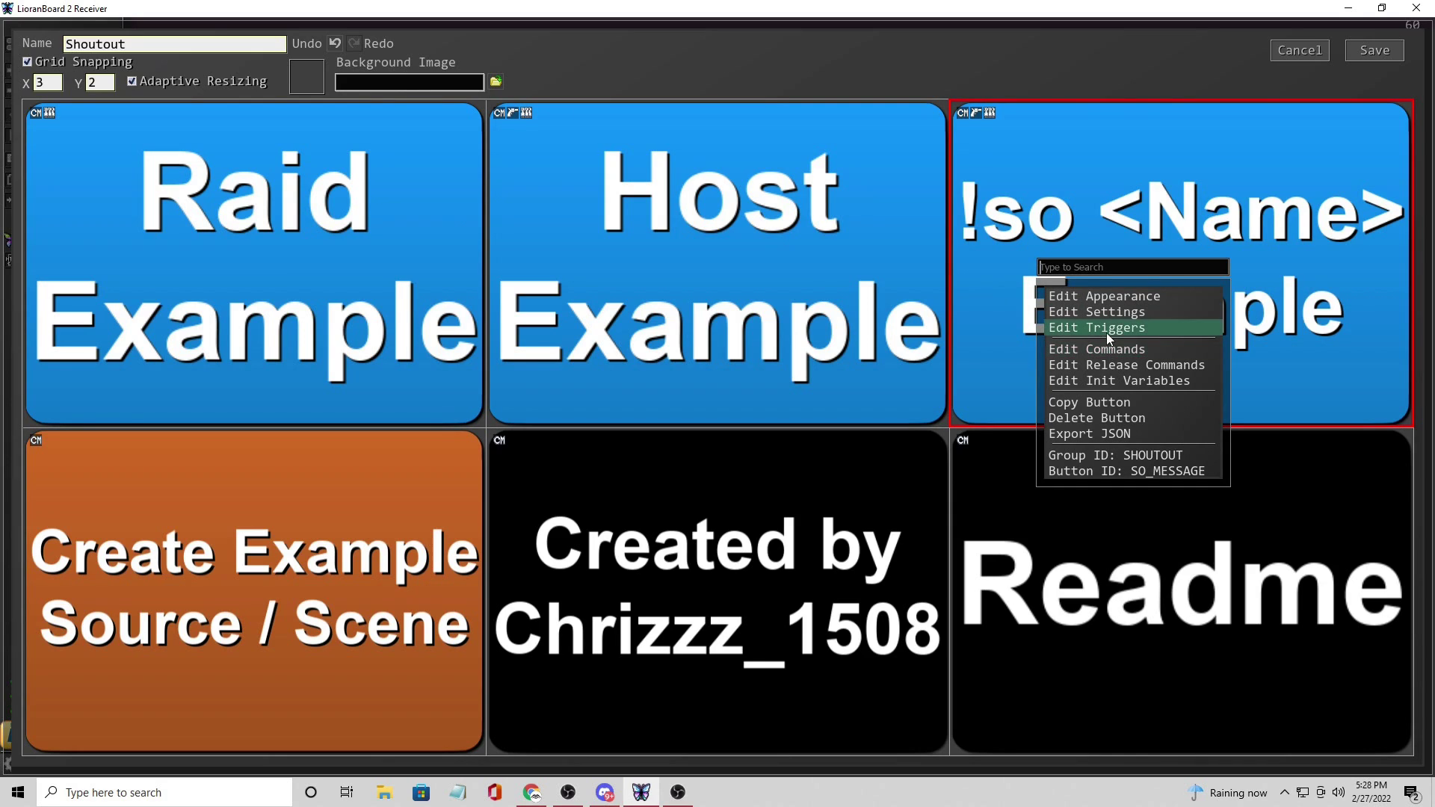
pyautogui.click(1106, 332)
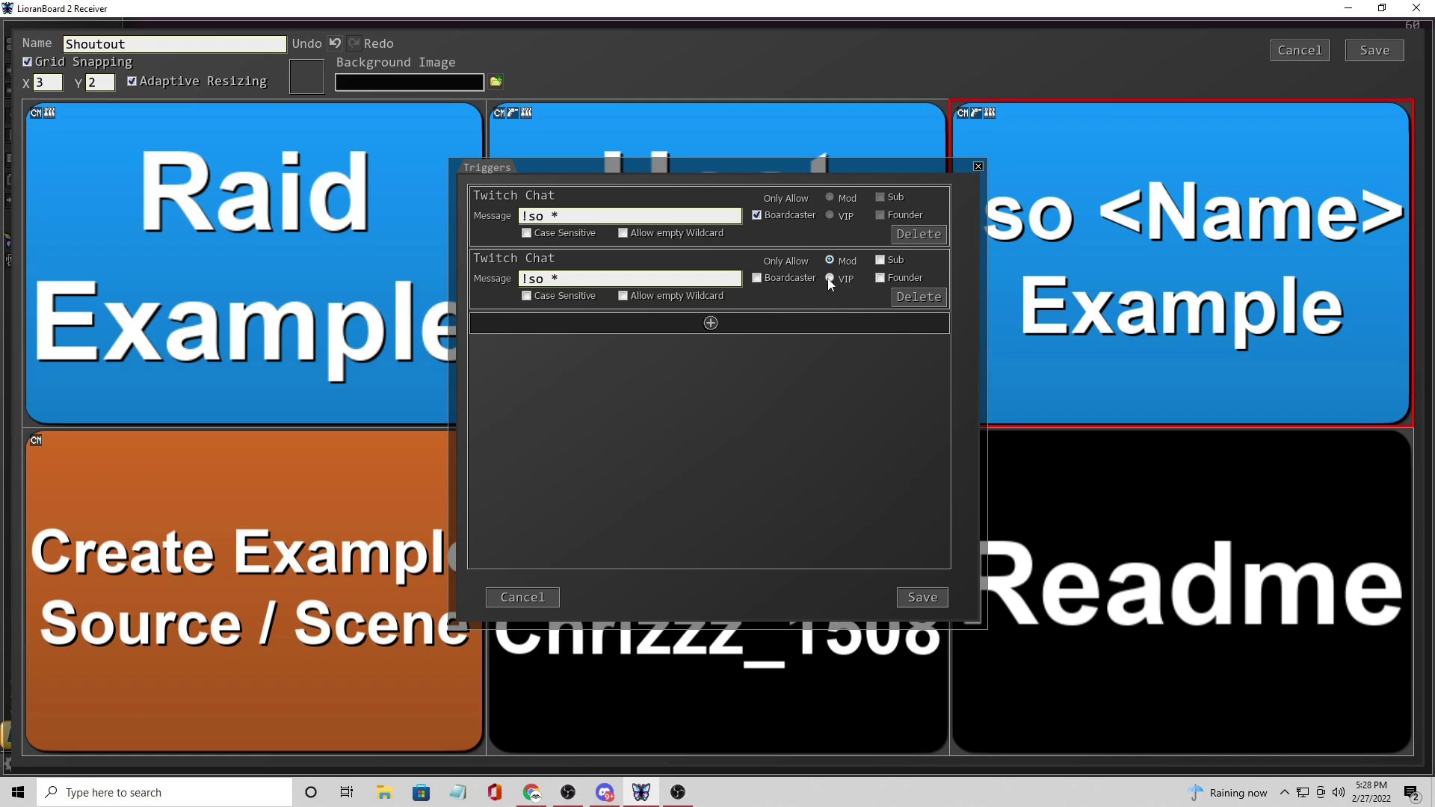
pyautogui.click(919, 597)
pyautogui.rightClick(1043, 381)
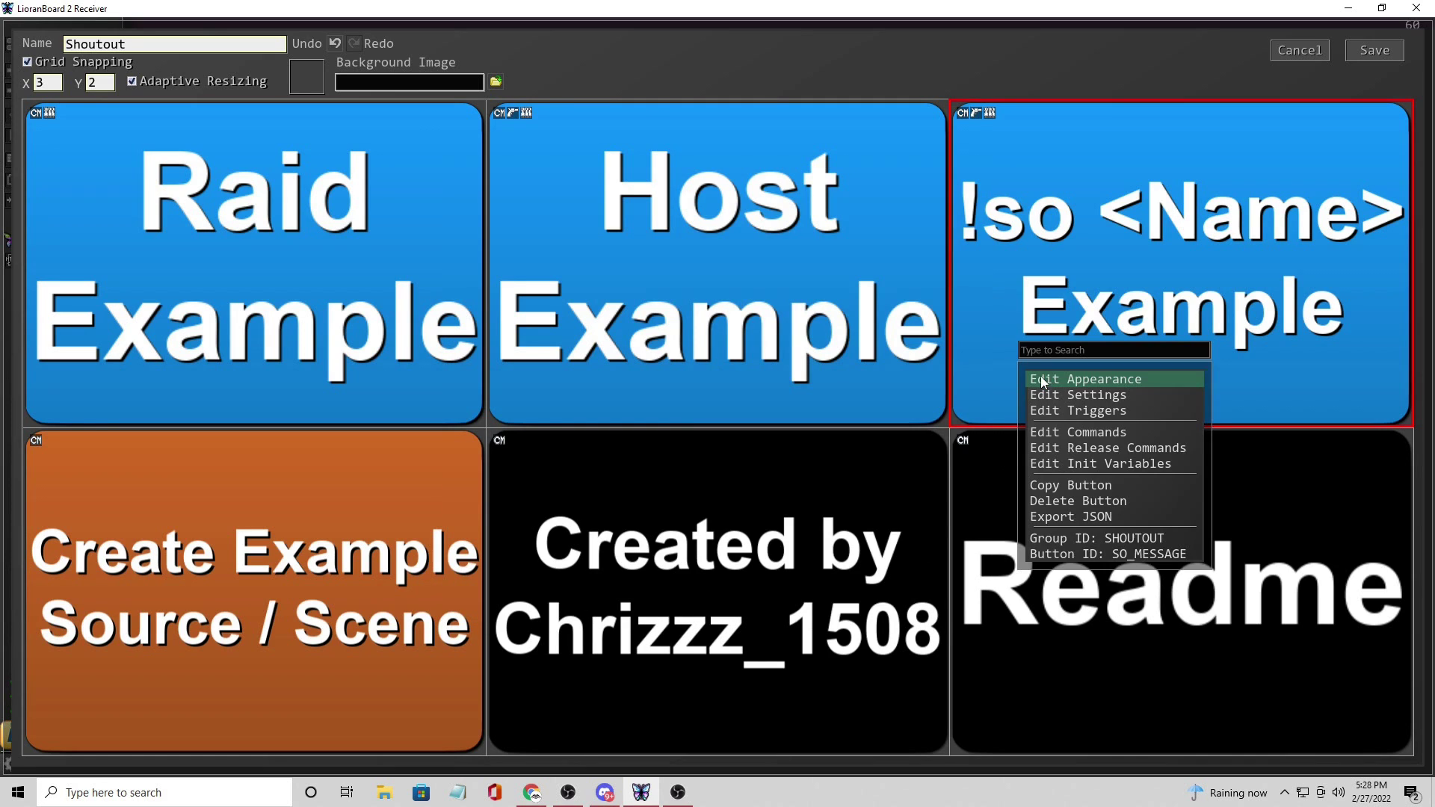
pyautogui.click(1087, 433)
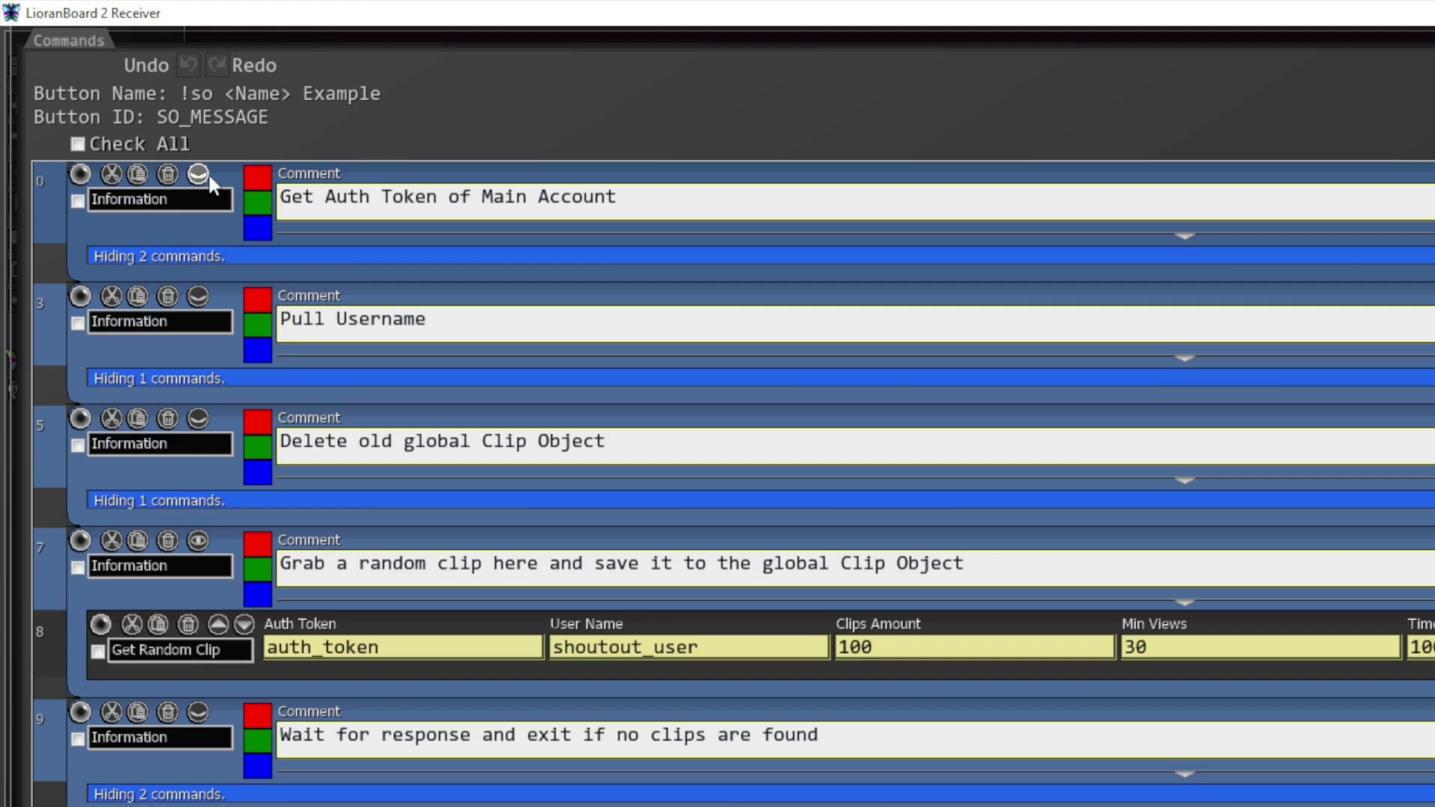
# - Change Get Random Clip's Min Views from 30 to 0, leaving Clips Amount at 100
pyautogui.click(197, 176)
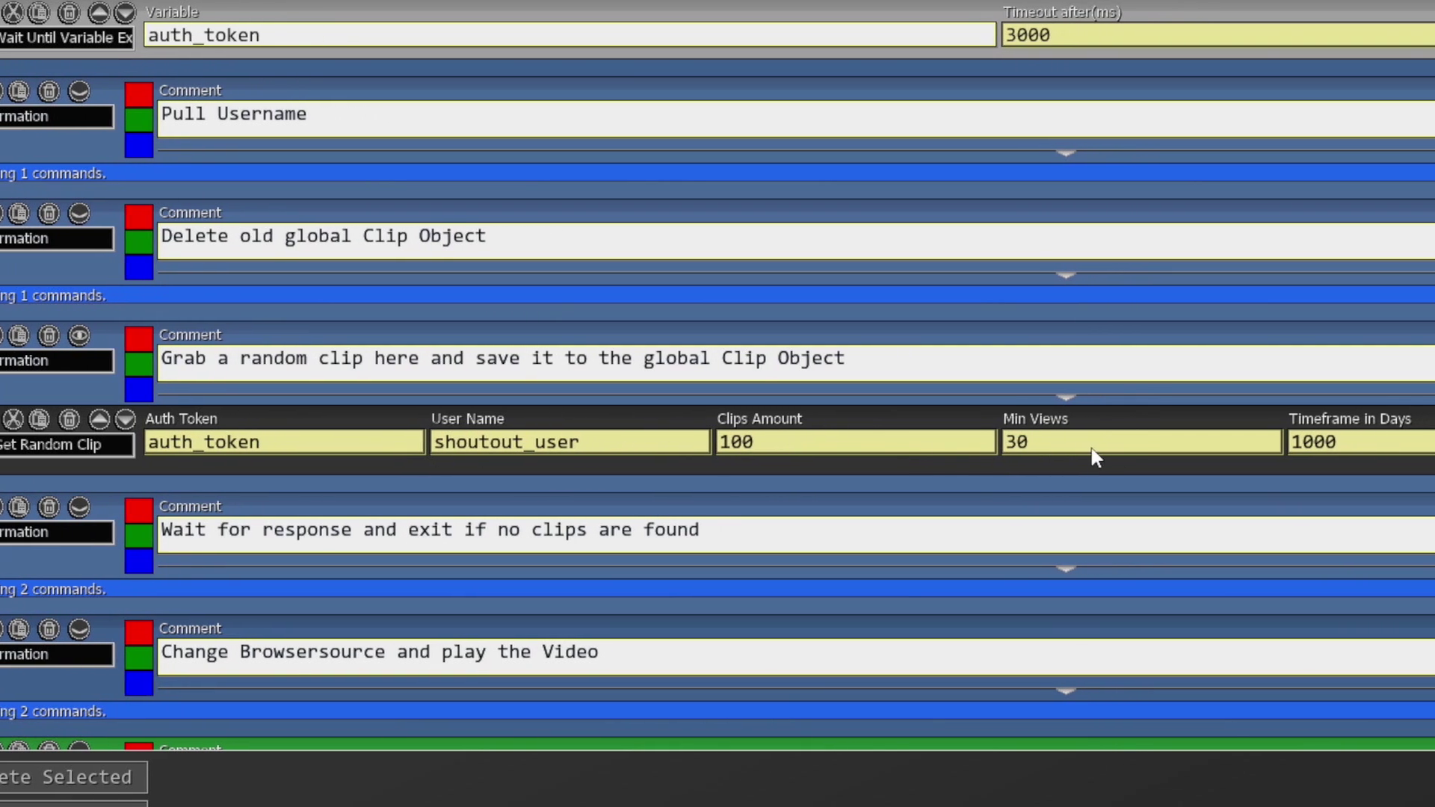
pyautogui.doubleClick(1029, 446)
pyautogui.write('0')
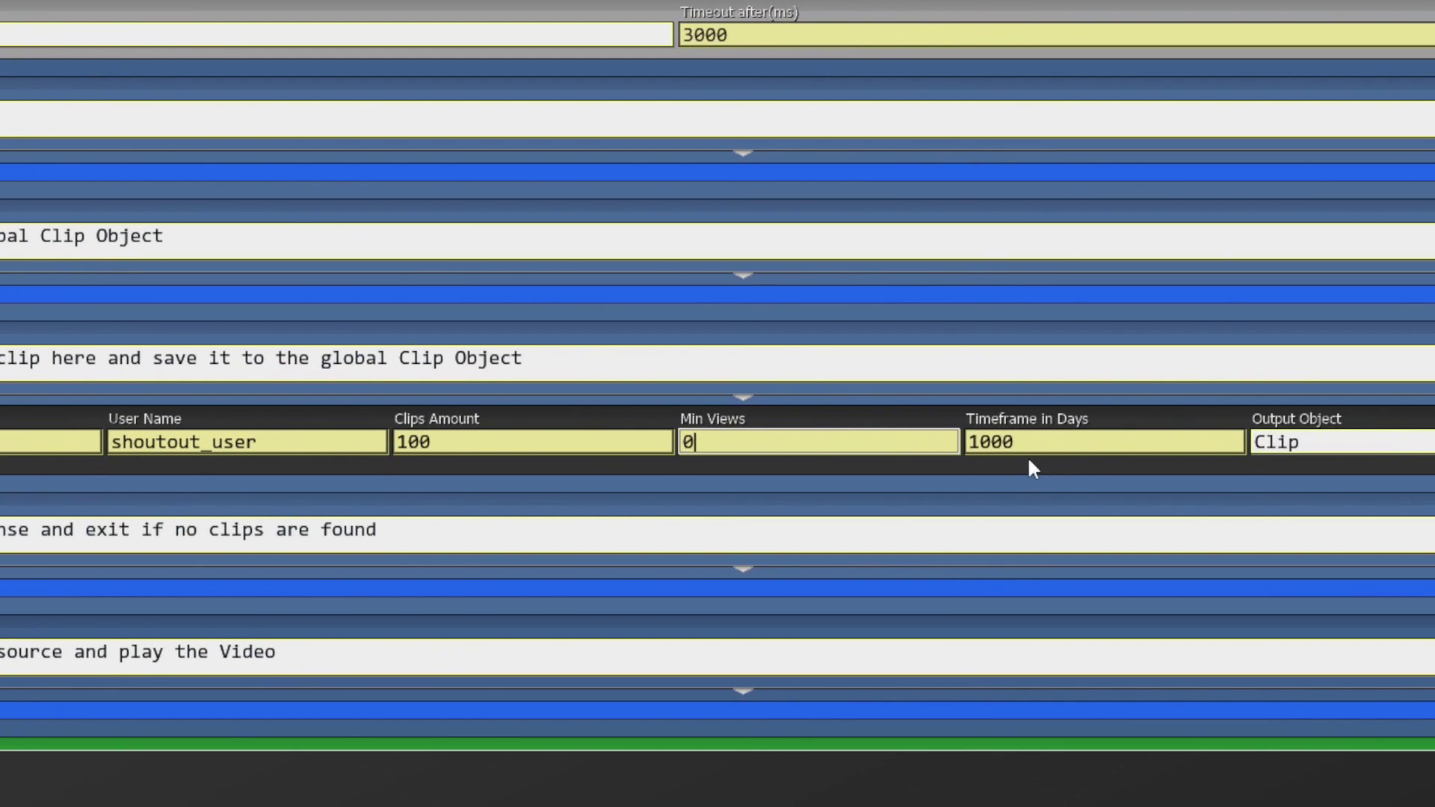
pyautogui.scroll(-5, 351, 471)
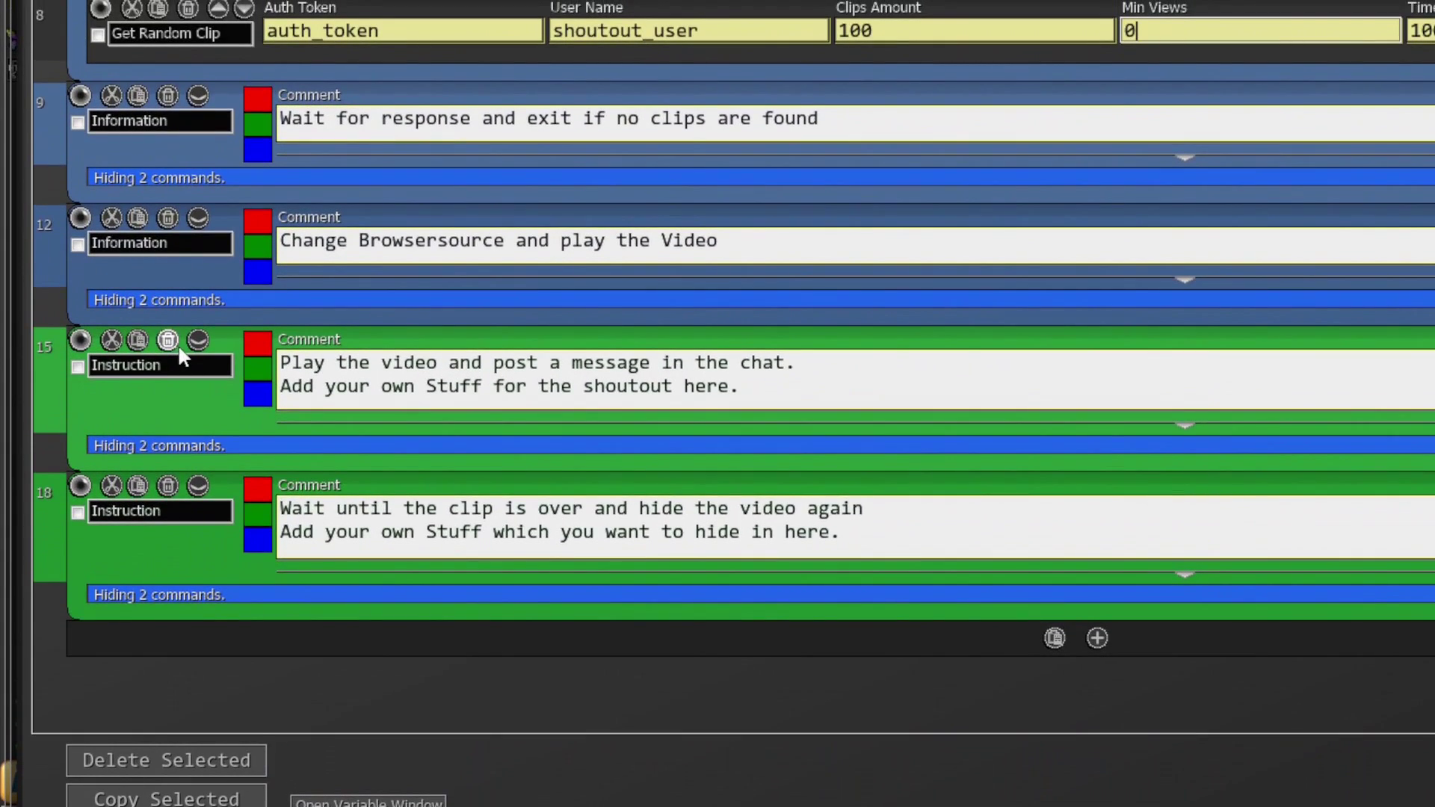
# - Replace 'check out the channel of' with 'show some love to:' in the chat message, then save
pyautogui.click(198, 349)
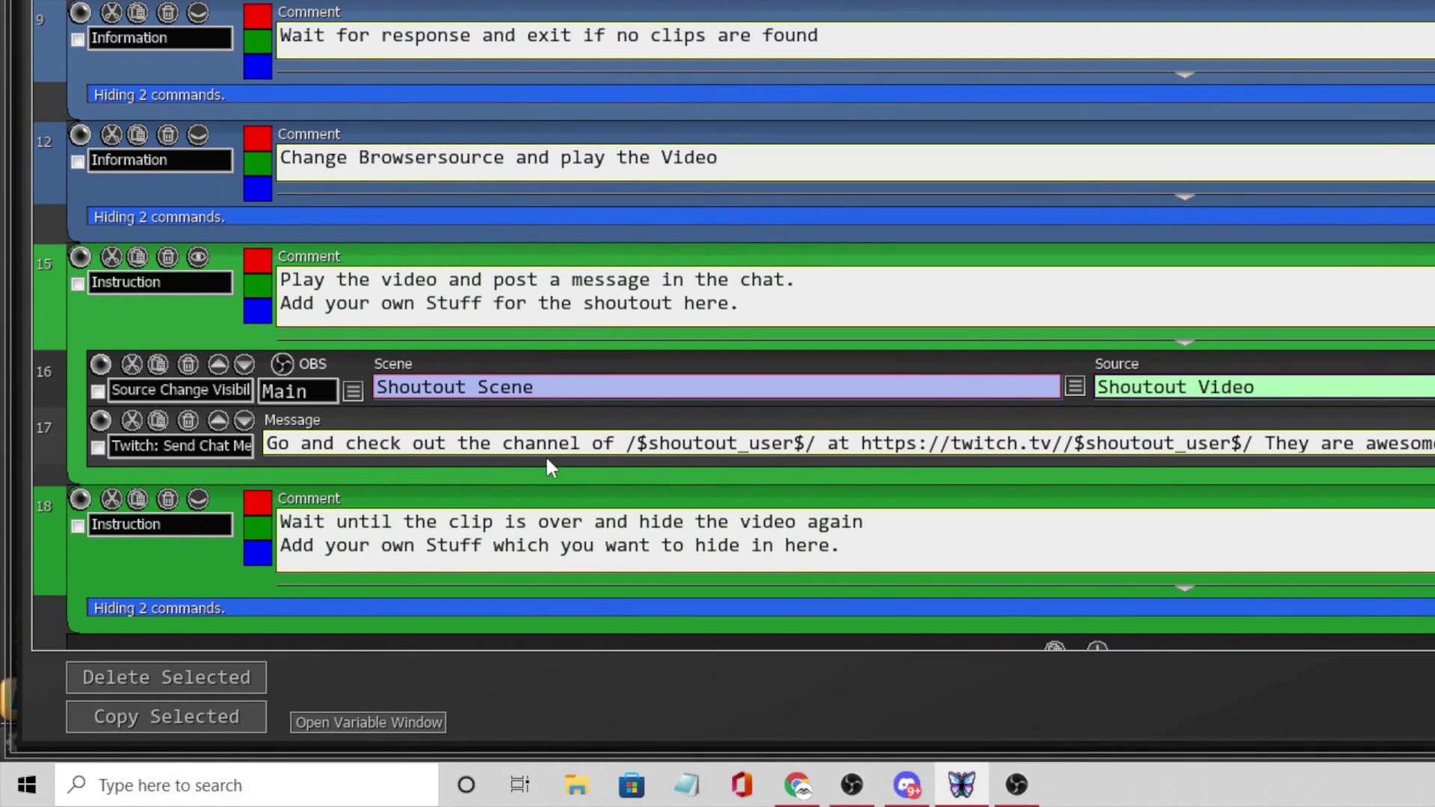
pyautogui.moveTo(616, 445); pyautogui.dragTo(350, 443)
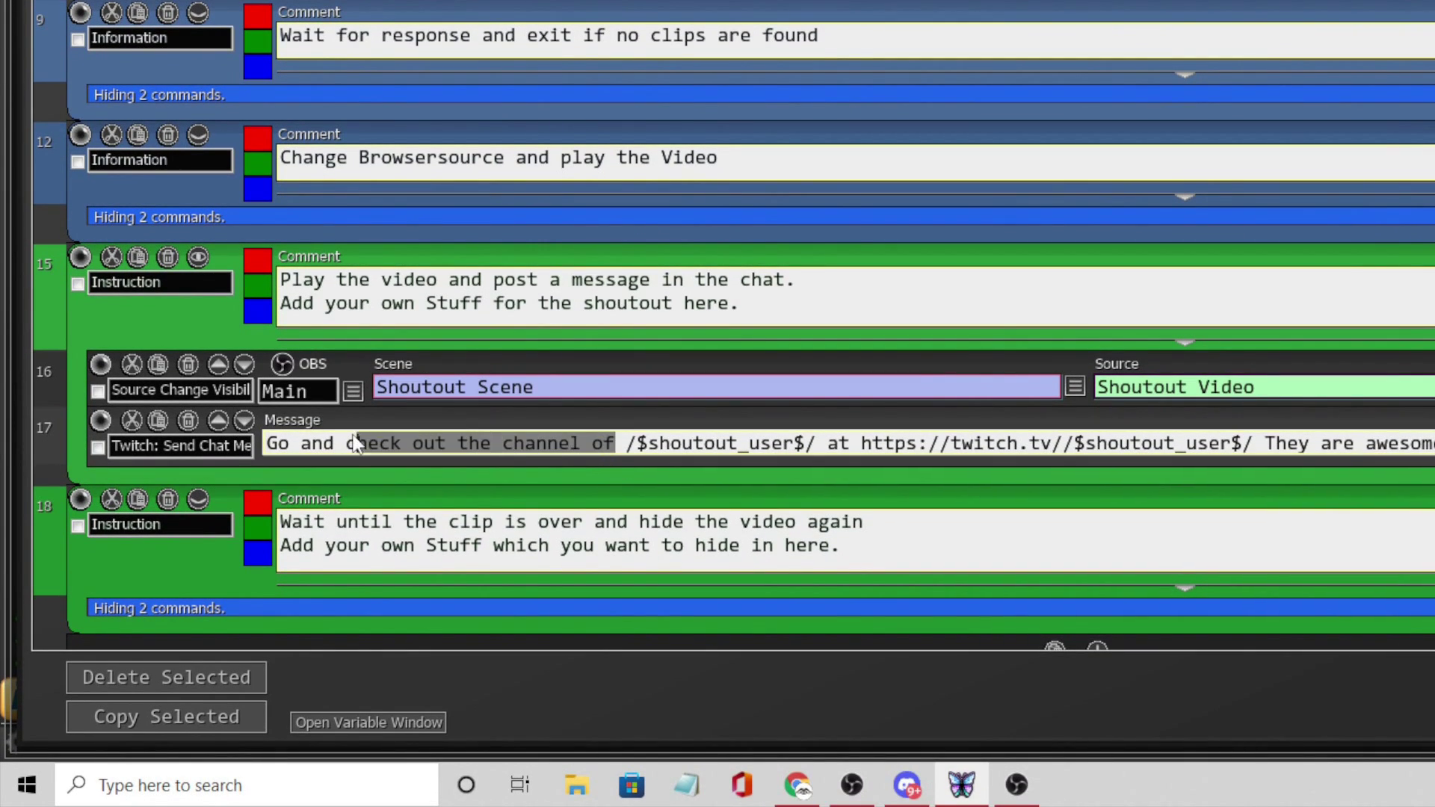
pyautogui.moveTo(331, 409)
pyautogui.write('show ')
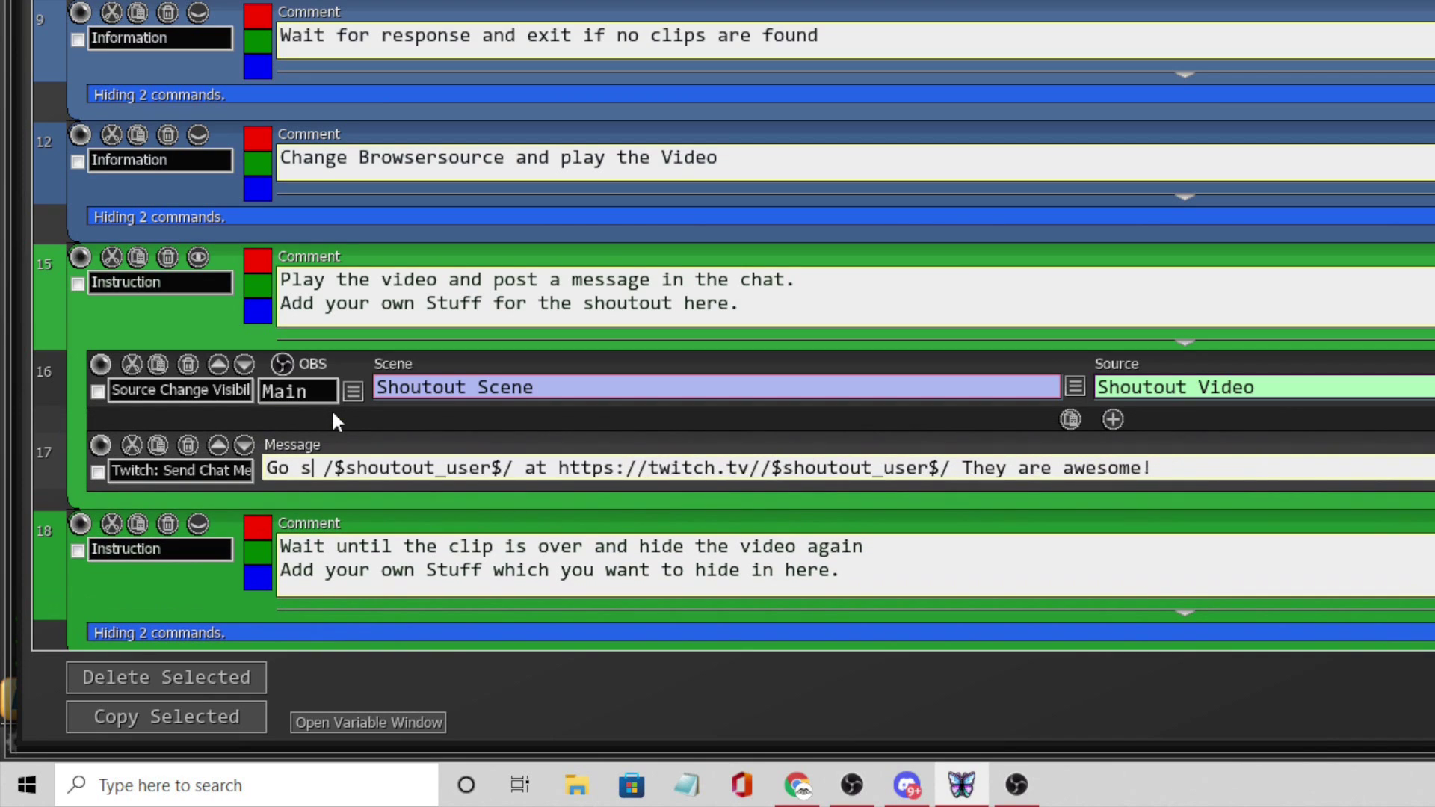
pyautogui.write('some love t')
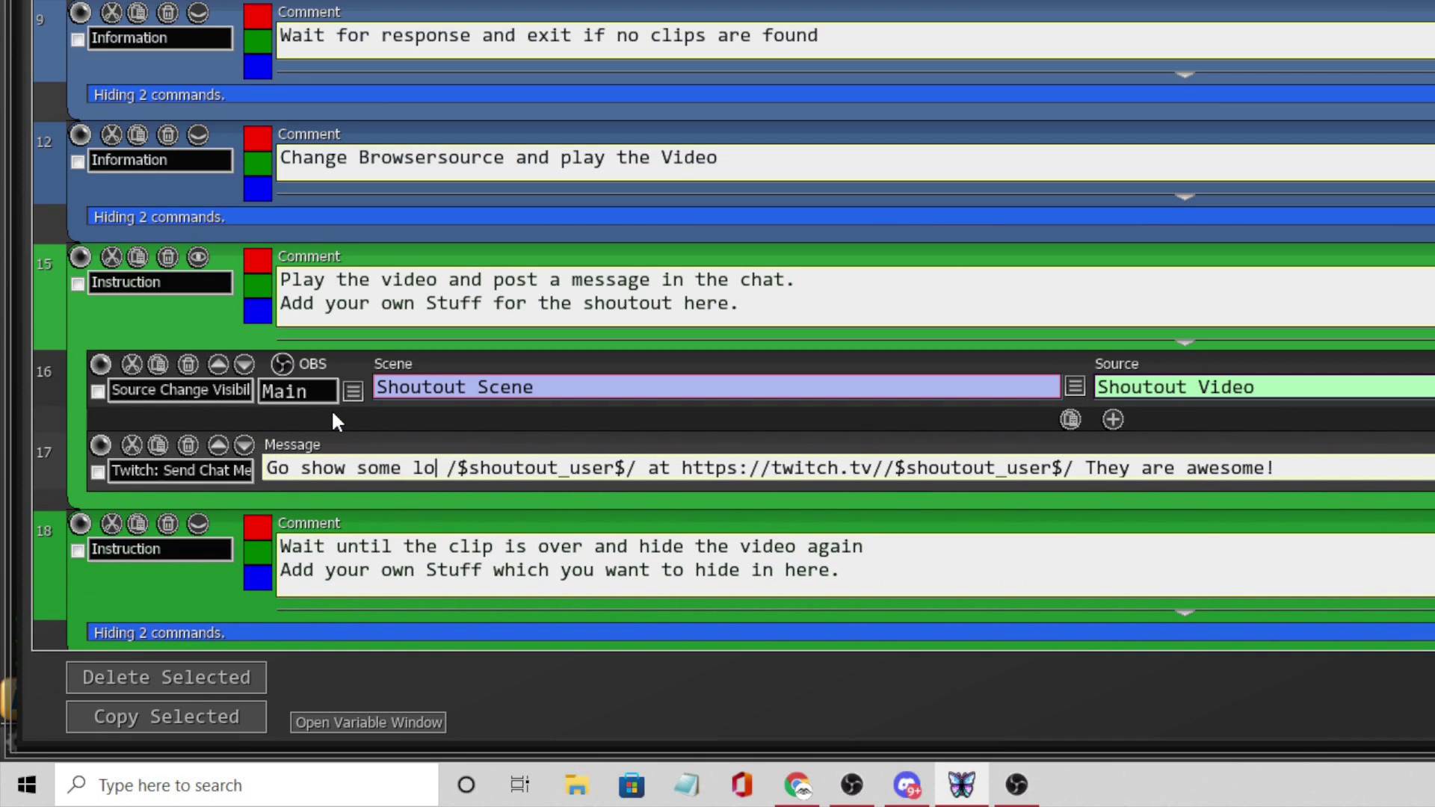
pyautogui.write('o:')
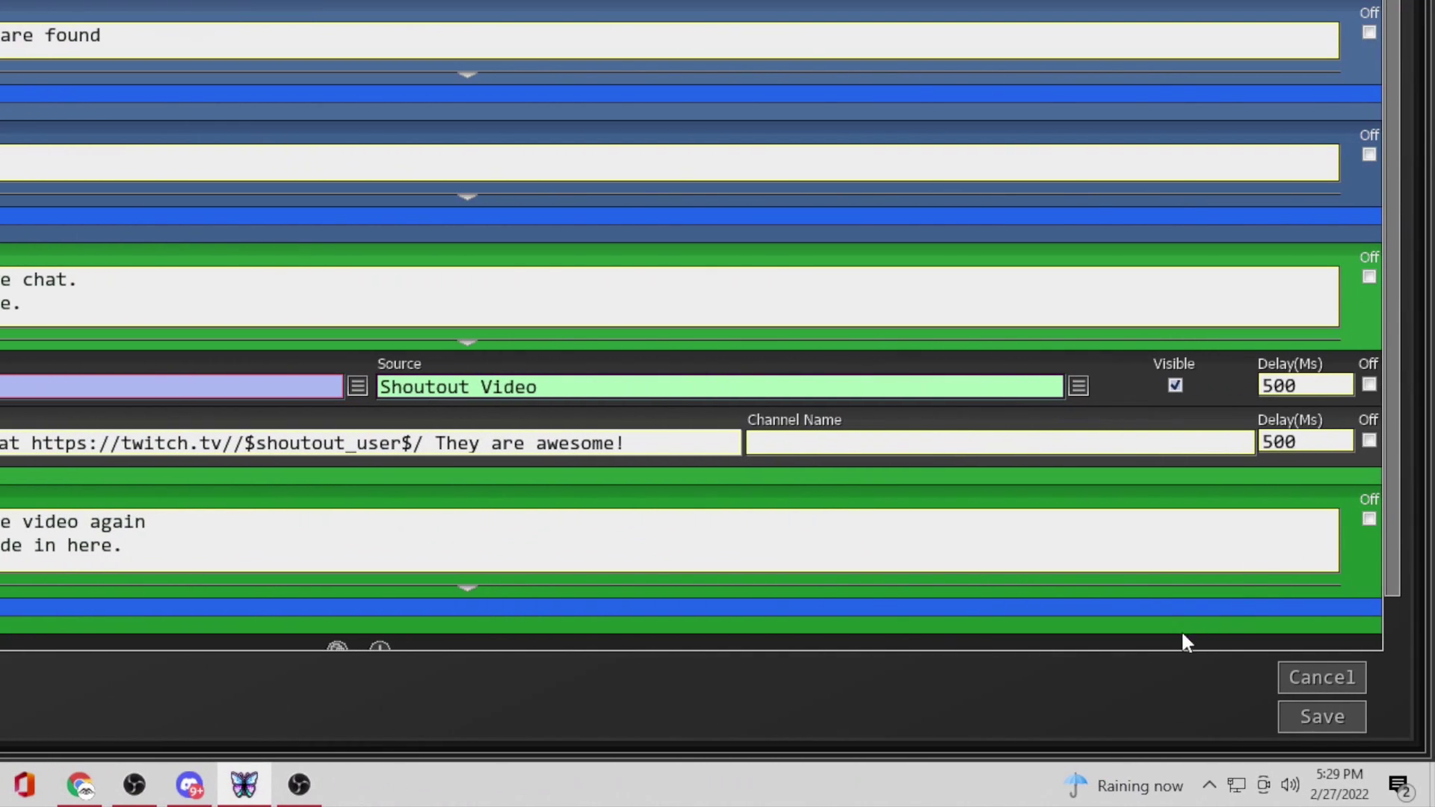
pyautogui.moveTo(1290, 419)
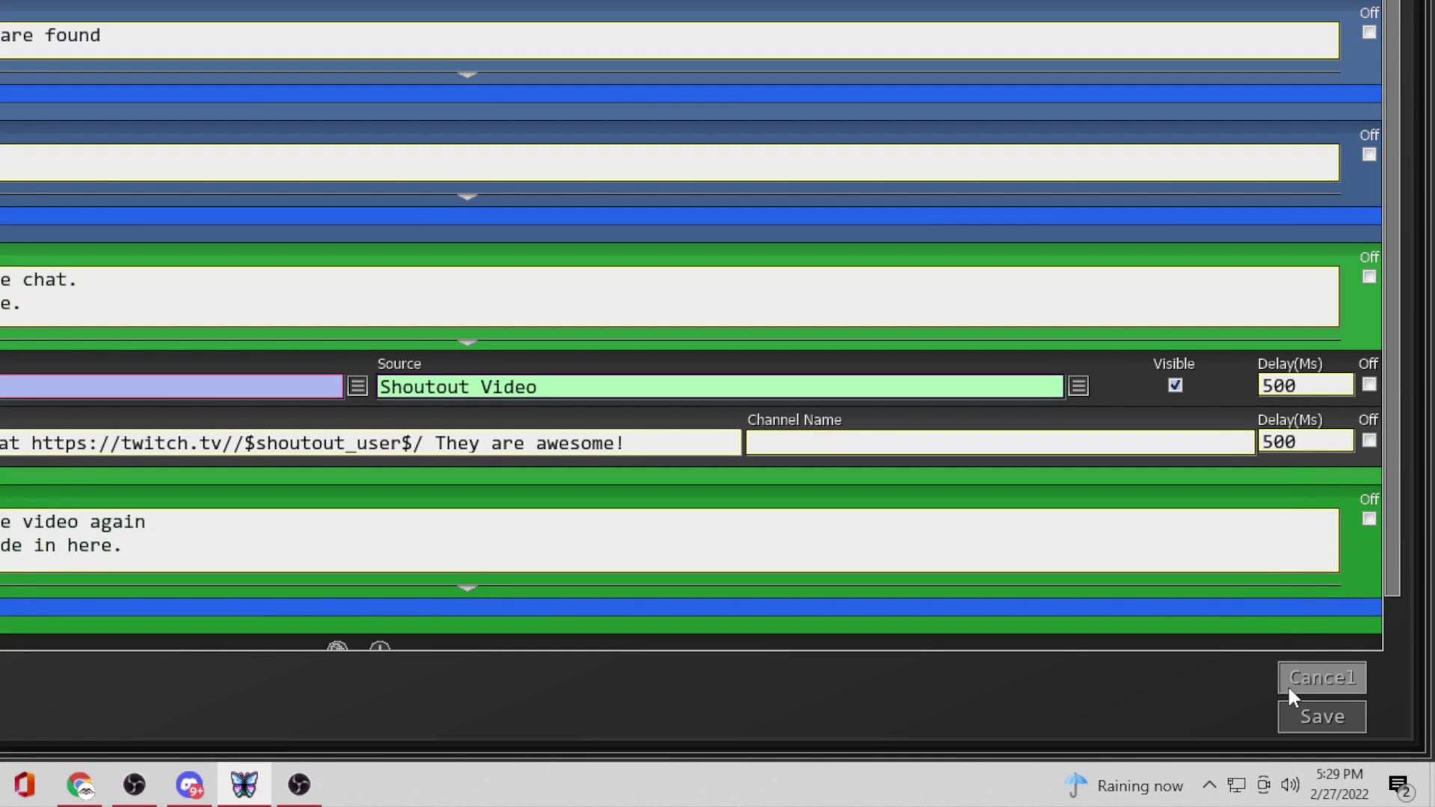
pyautogui.click(1299, 716)
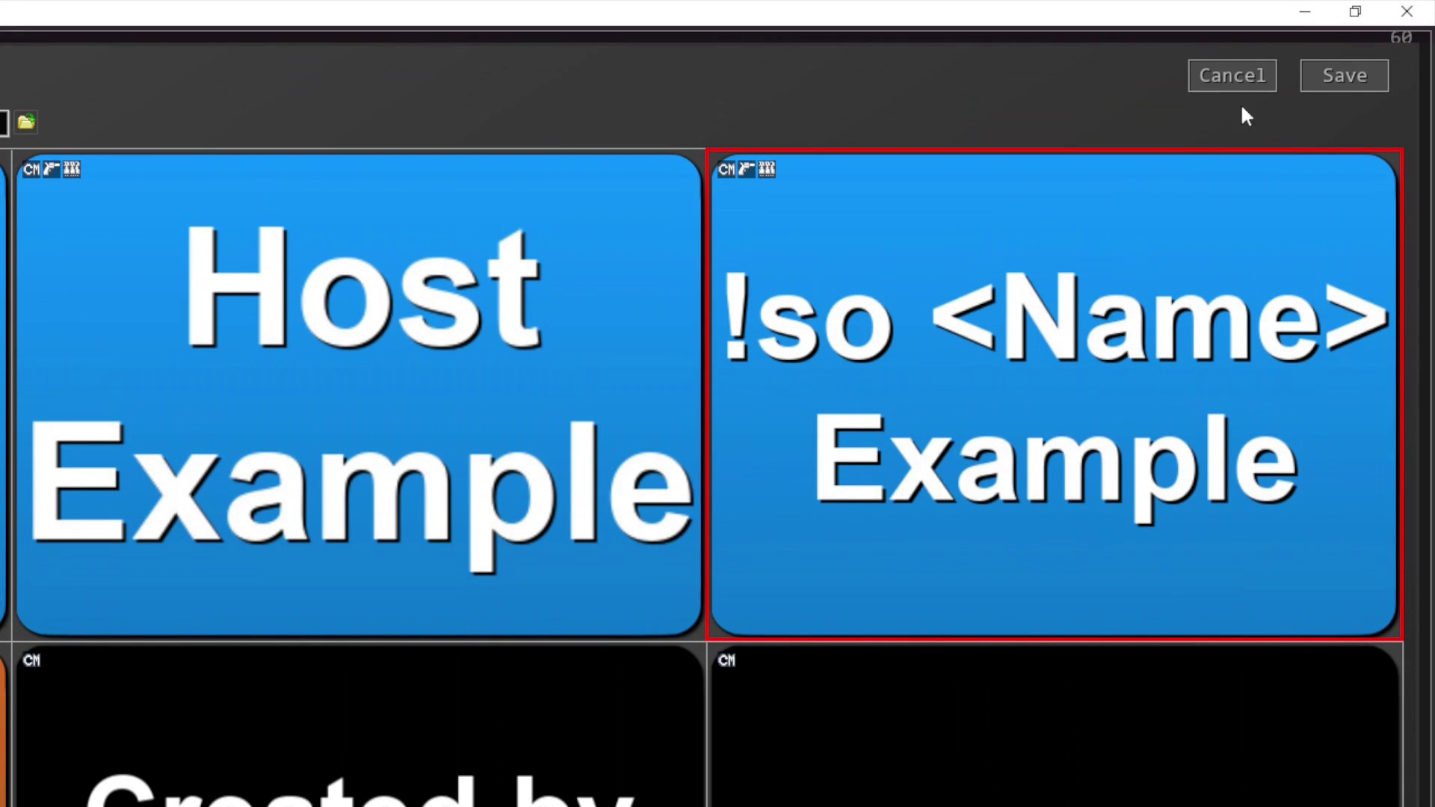
# - Save the Shoutout deck, run Create Example Source / Scene from the Stream Deck, then switch to OBS
pyautogui.click(1345, 87)
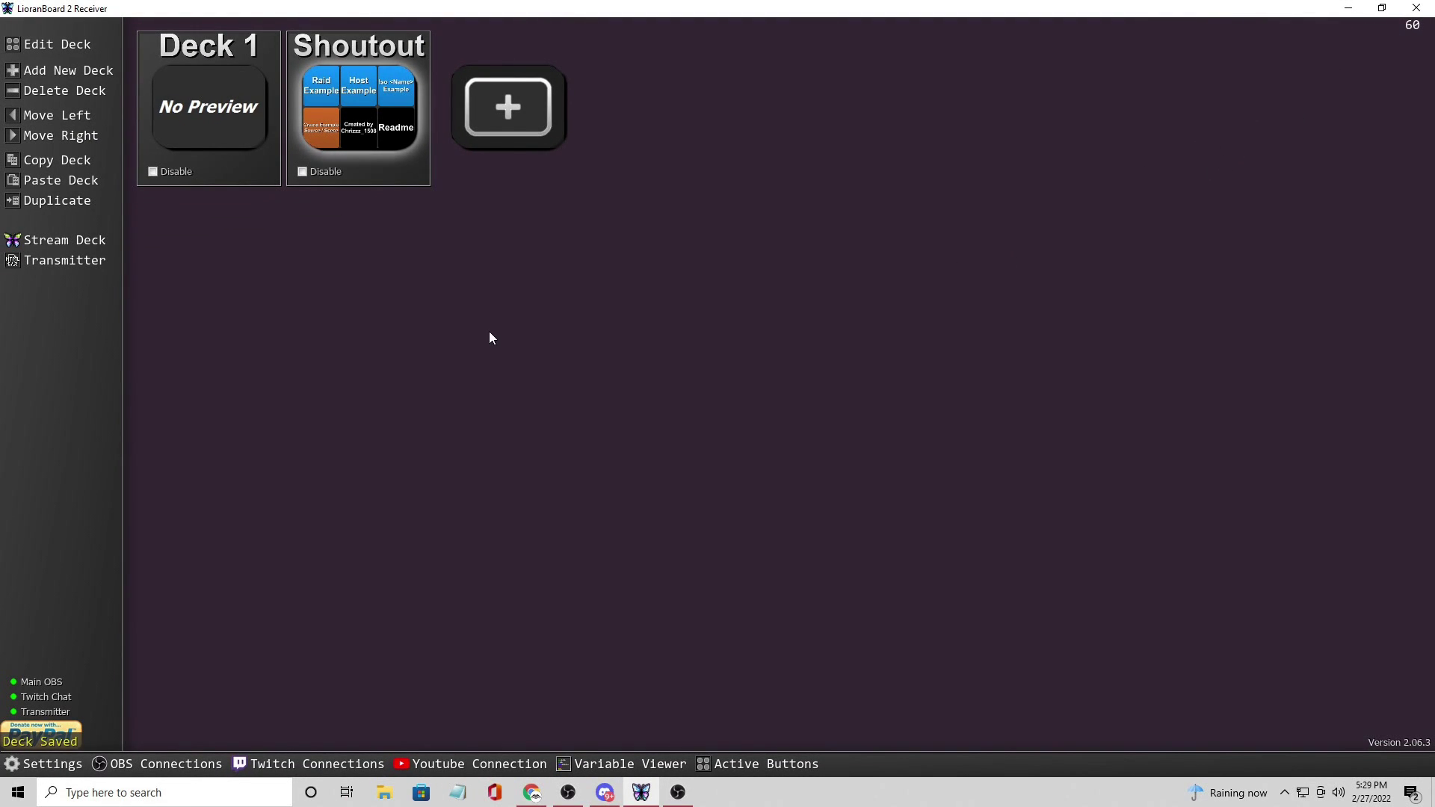
pyautogui.click(63, 249)
pyautogui.click(66, 248)
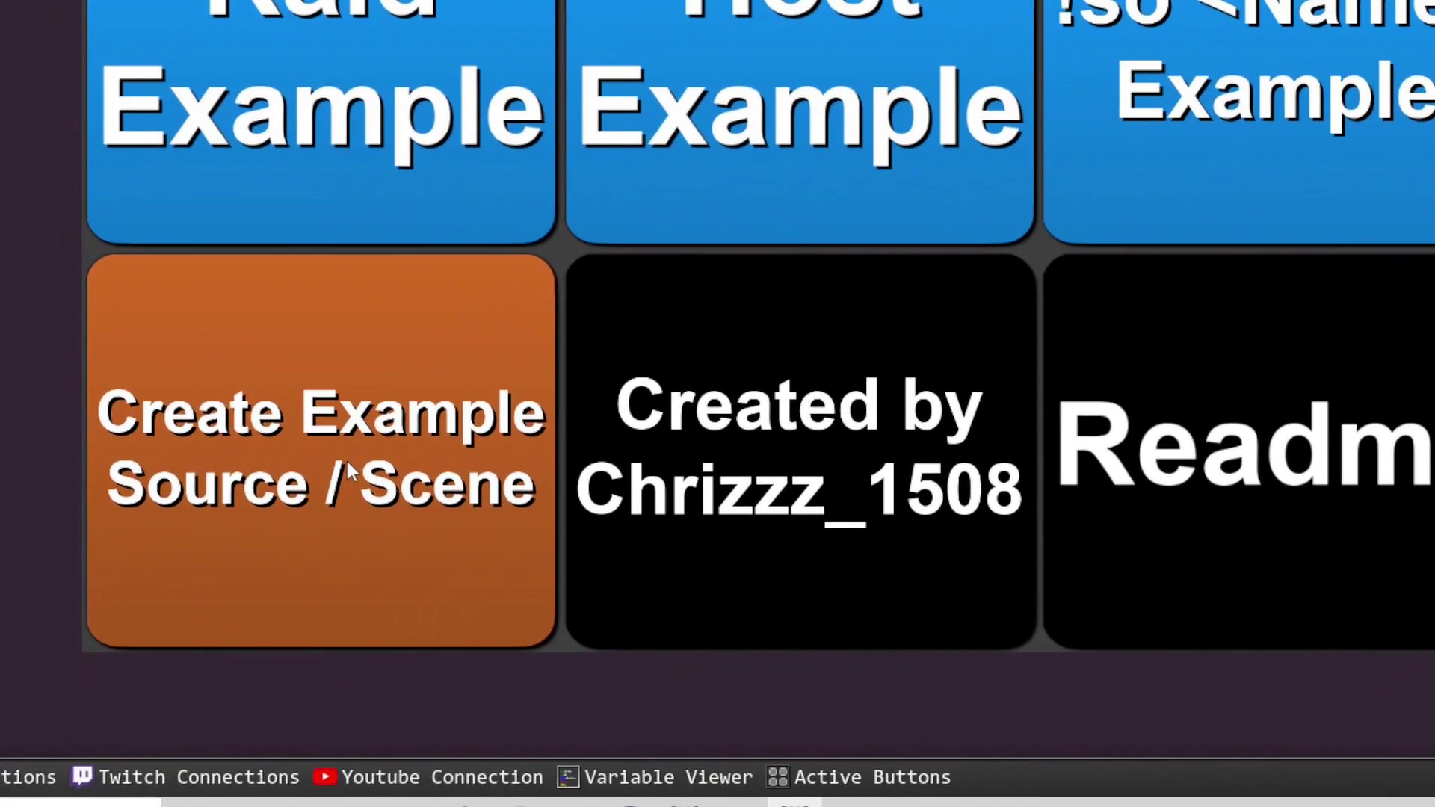
pyautogui.click(346, 459)
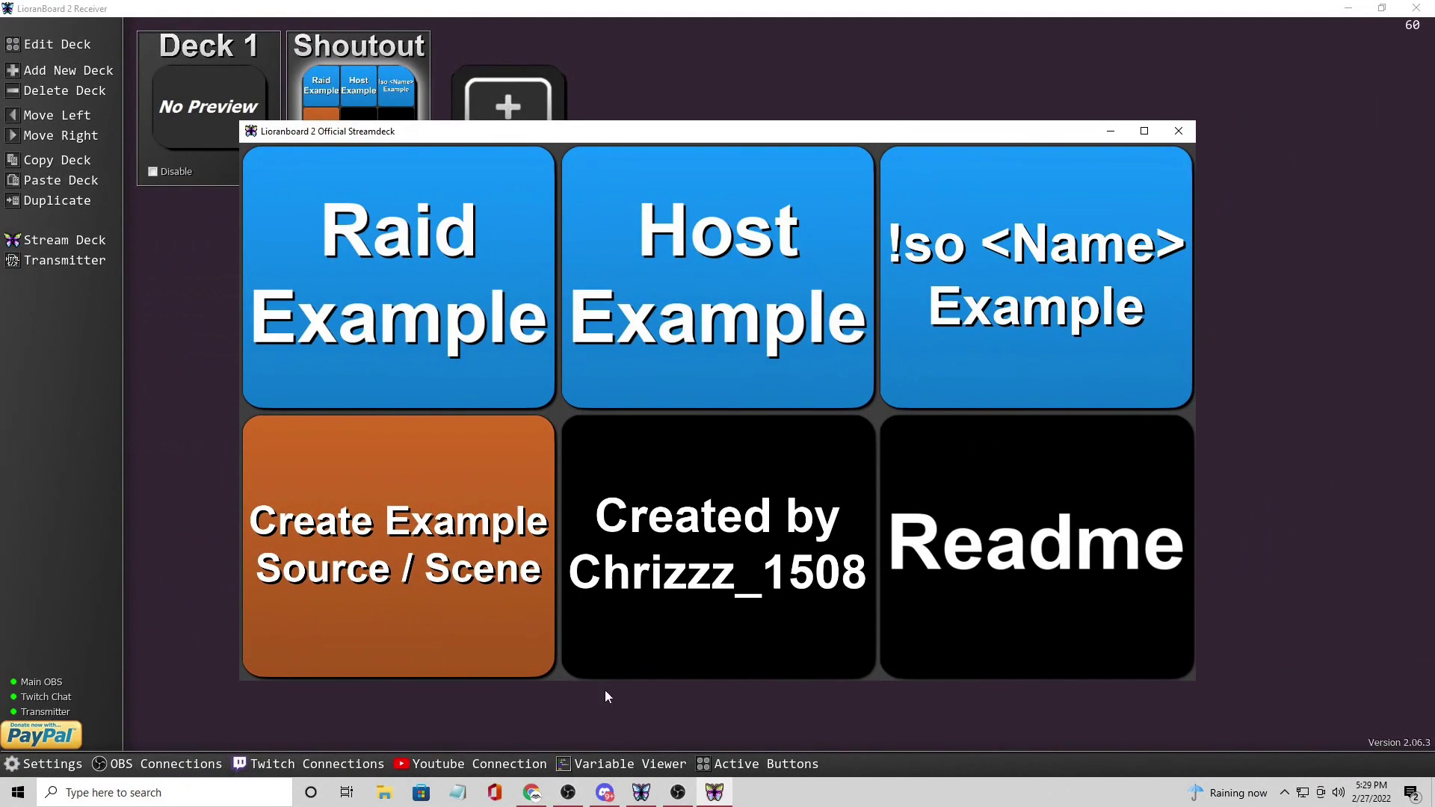
pyautogui.click(567, 793)
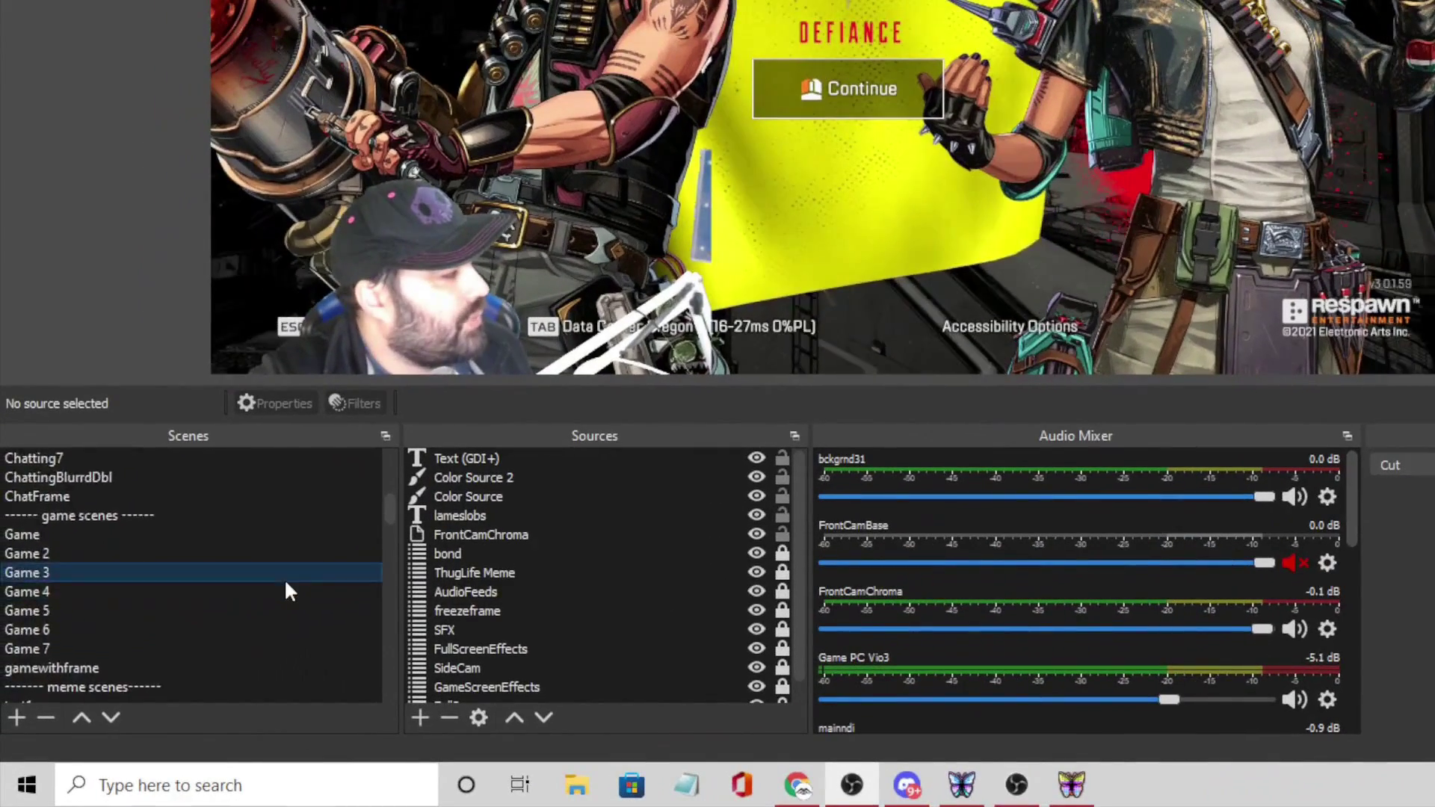
# - Open Shoutout Scene and enlarge the Shoutout Video box, moving it toward the canvas centre
pyautogui.scroll(-10, 187, 651)
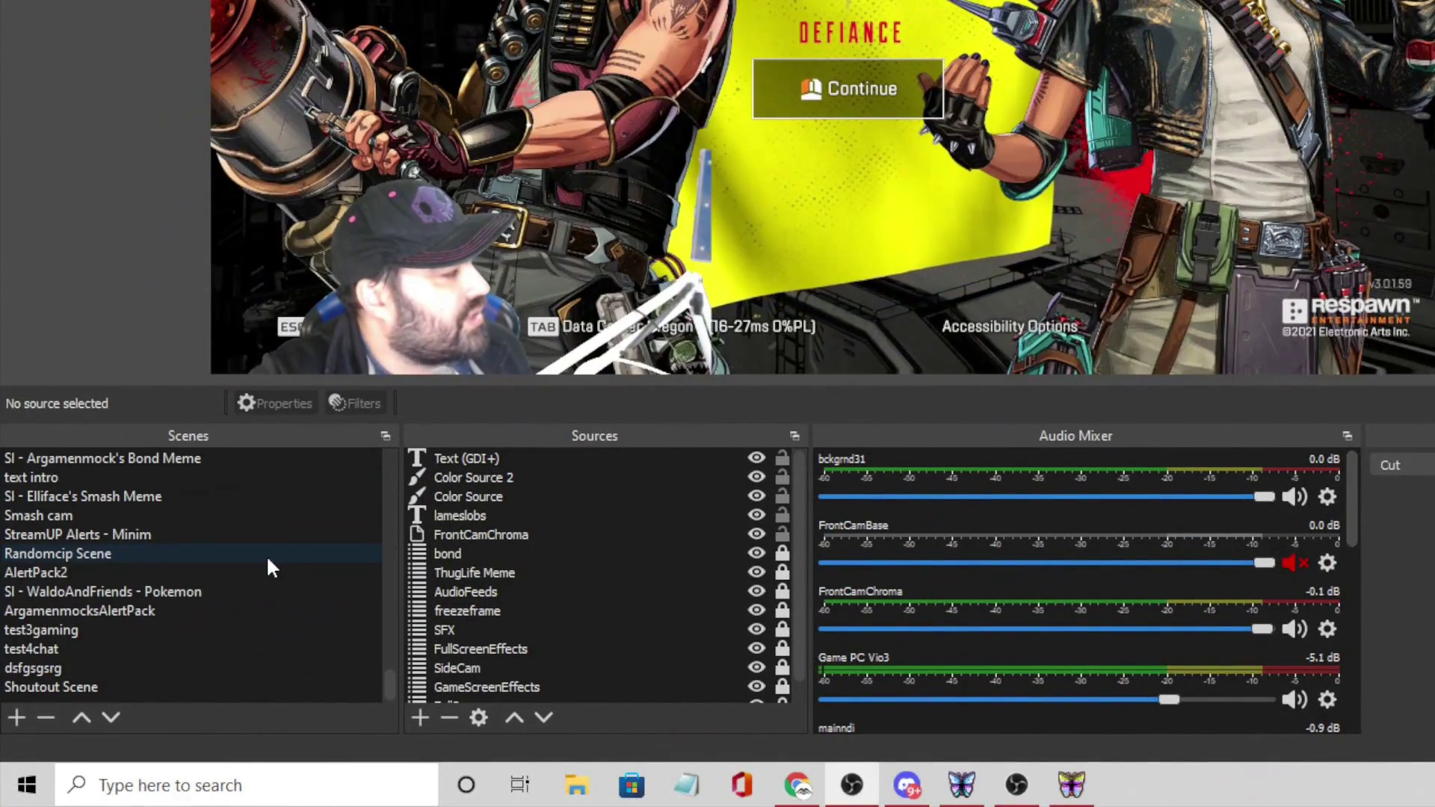
pyautogui.click(181, 685)
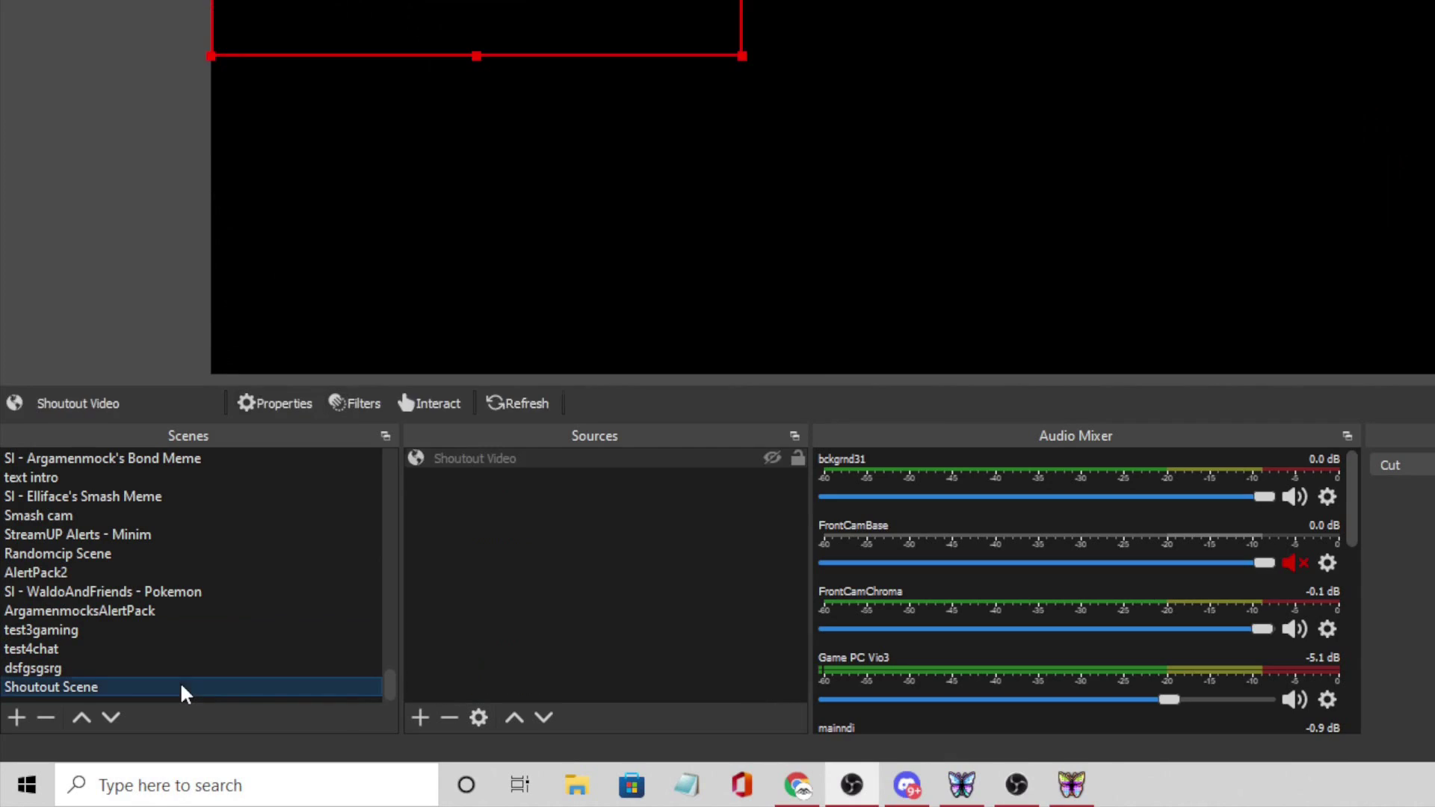
pyautogui.click(627, 459)
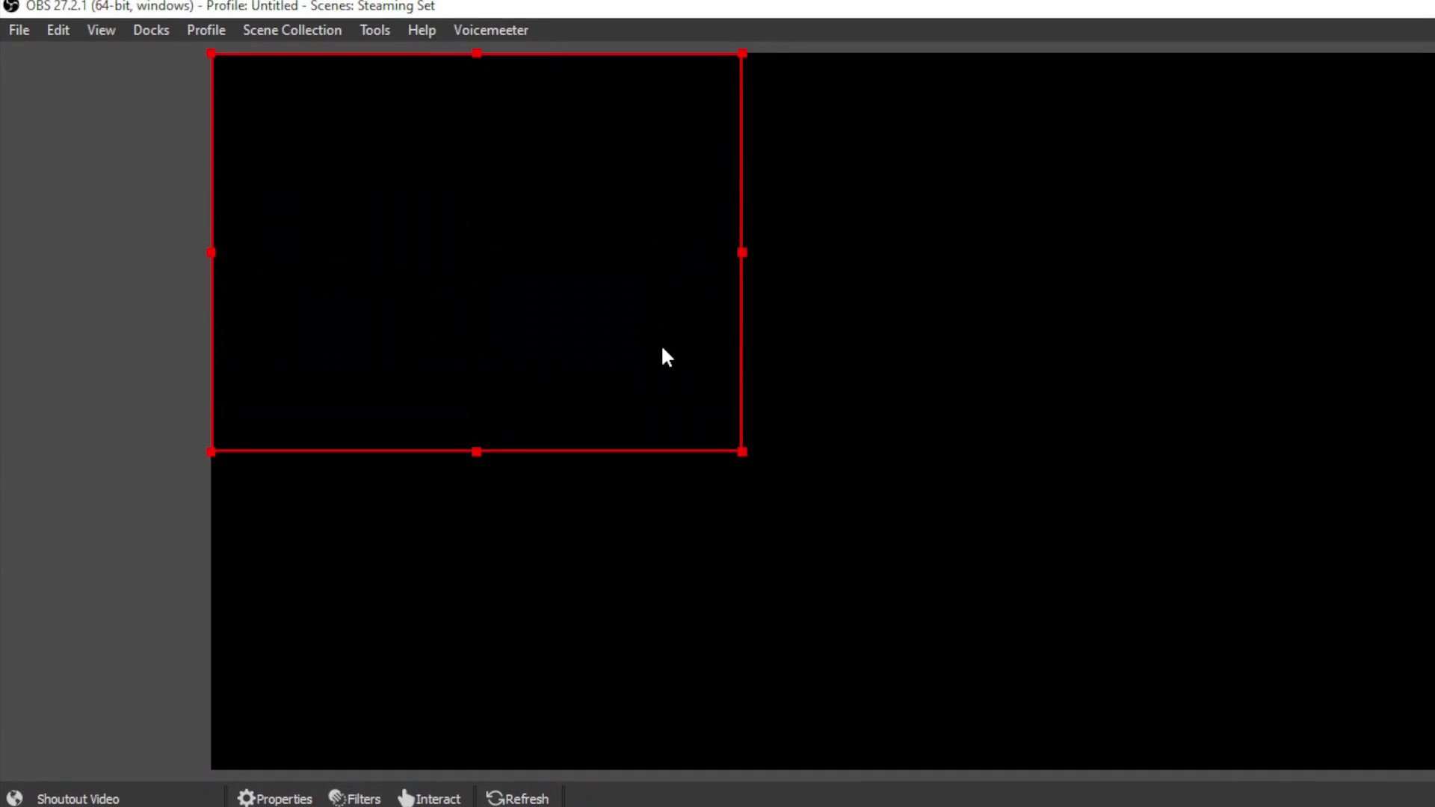
pyautogui.moveTo(663, 356)
pyautogui.mouseDown()
pyautogui.moveTo(782, 384)
pyautogui.moveTo(815, 426)
pyautogui.mouseUp()
pyautogui.moveTo(891, 522)
pyautogui.mouseDown()
pyautogui.moveTo(1158, 680)
pyautogui.moveTo(1221, 695)
pyautogui.mouseUp()
pyautogui.moveTo(1078, 440)
pyautogui.mouseDown()
pyautogui.moveTo(996, 346)
pyautogui.moveTo(1044, 359)
pyautogui.mouseUp()
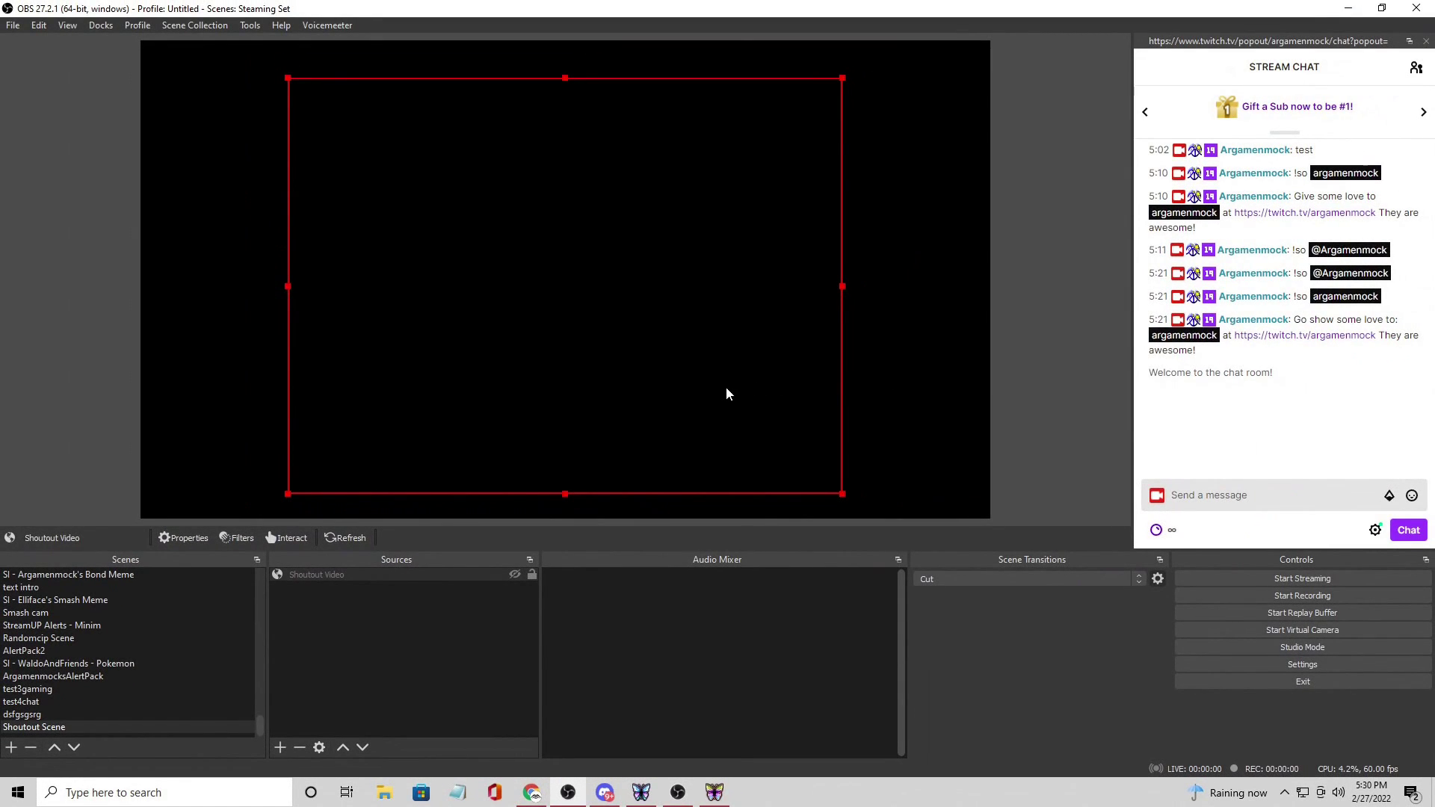
# - In Shoutout Video's properties, enable shutdown when not visible, refresh on scene activation, and OBS audio control
pyautogui.click(389, 577)
pyautogui.rightClick(389, 575)
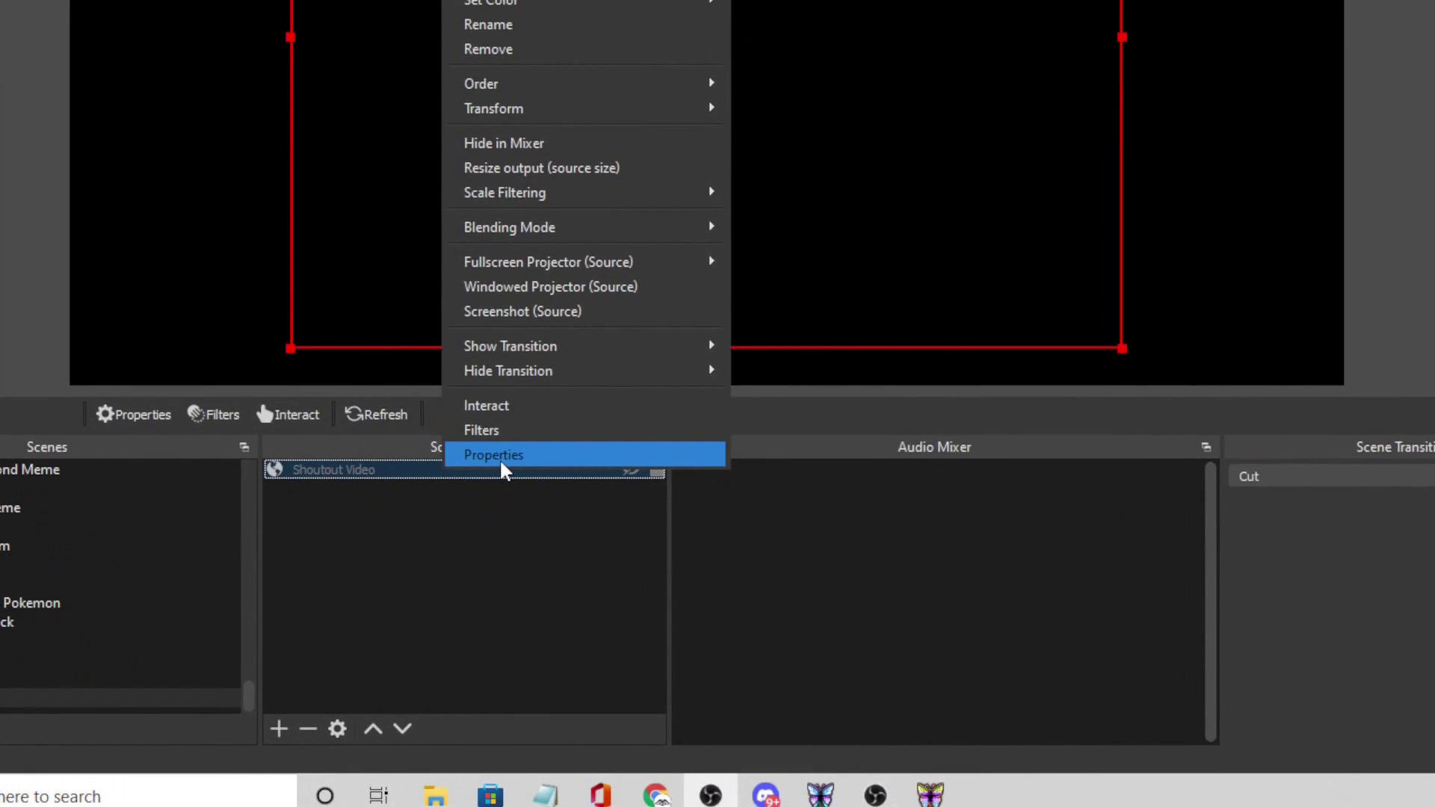
pyautogui.click(501, 457)
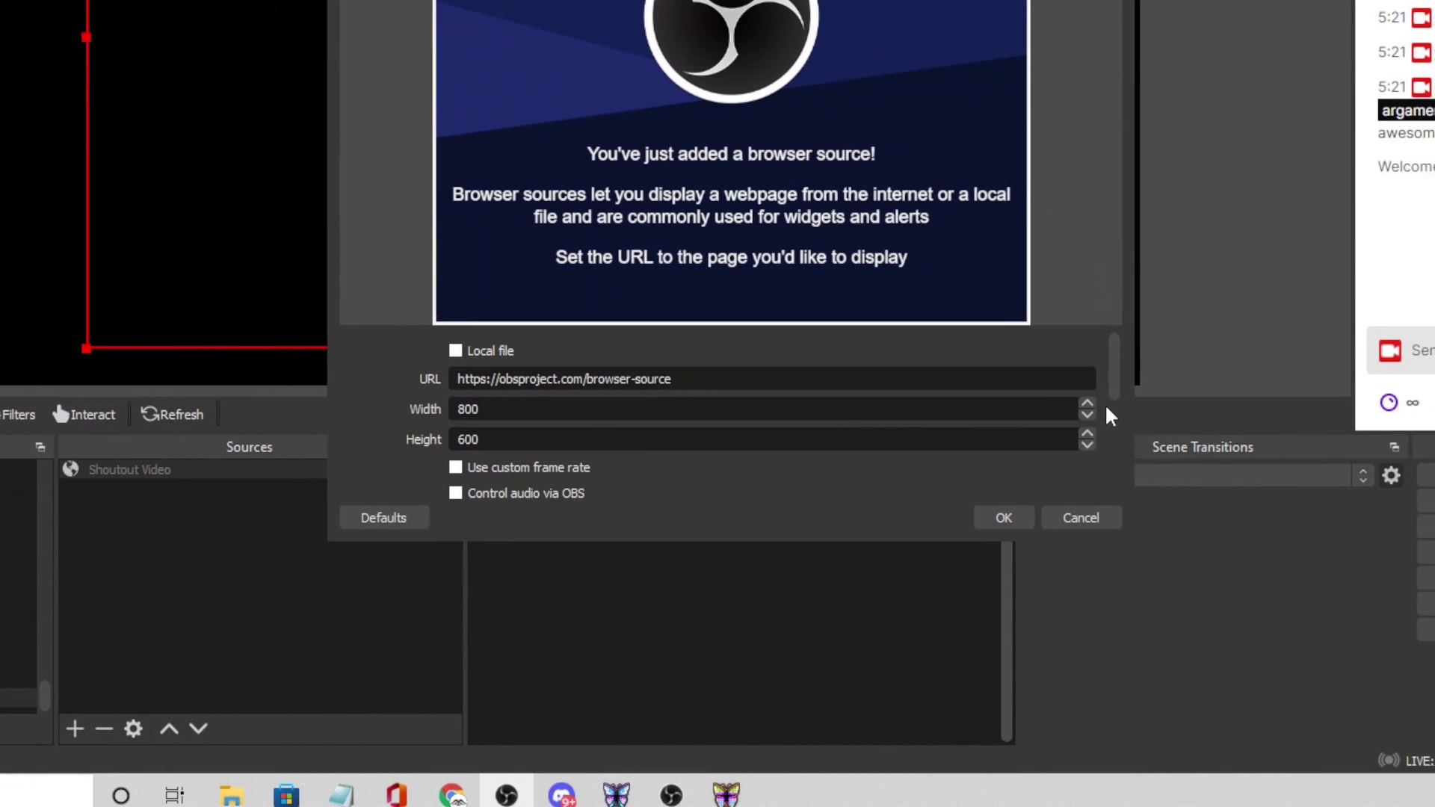
pyautogui.moveTo(1089, 381); pyautogui.dragTo(1089, 459)
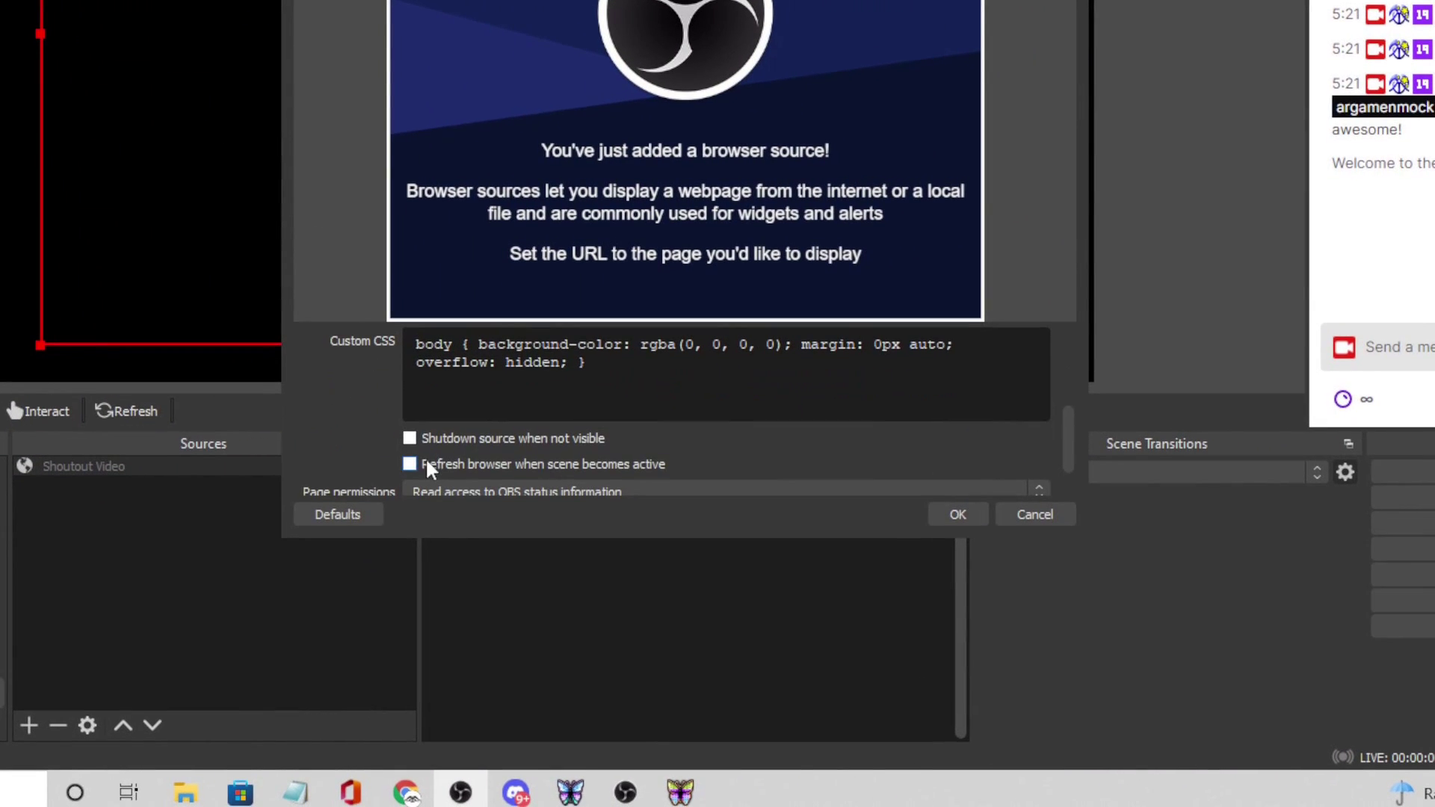
pyautogui.click(416, 440)
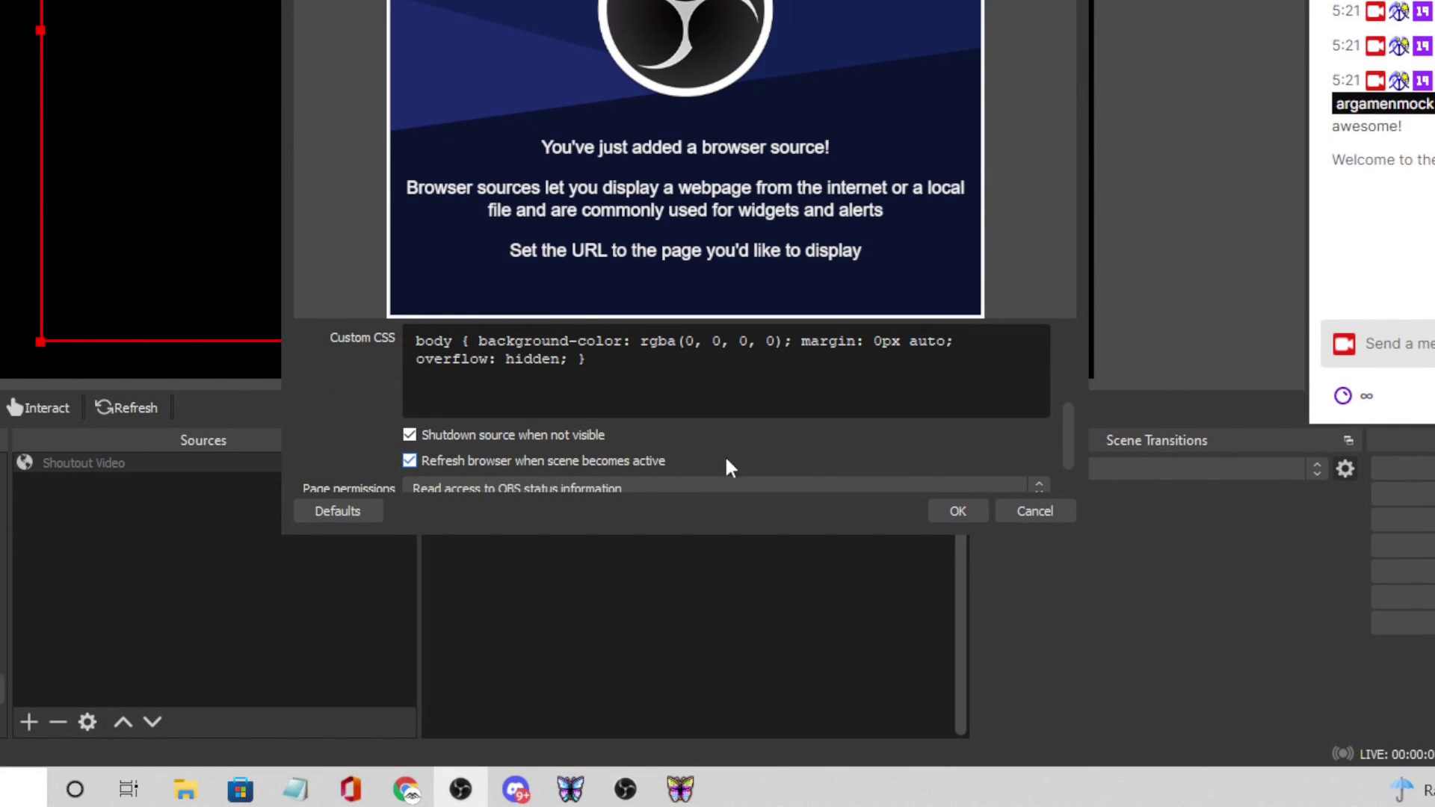
pyautogui.moveTo(1075, 447); pyautogui.dragTo(1075, 380)
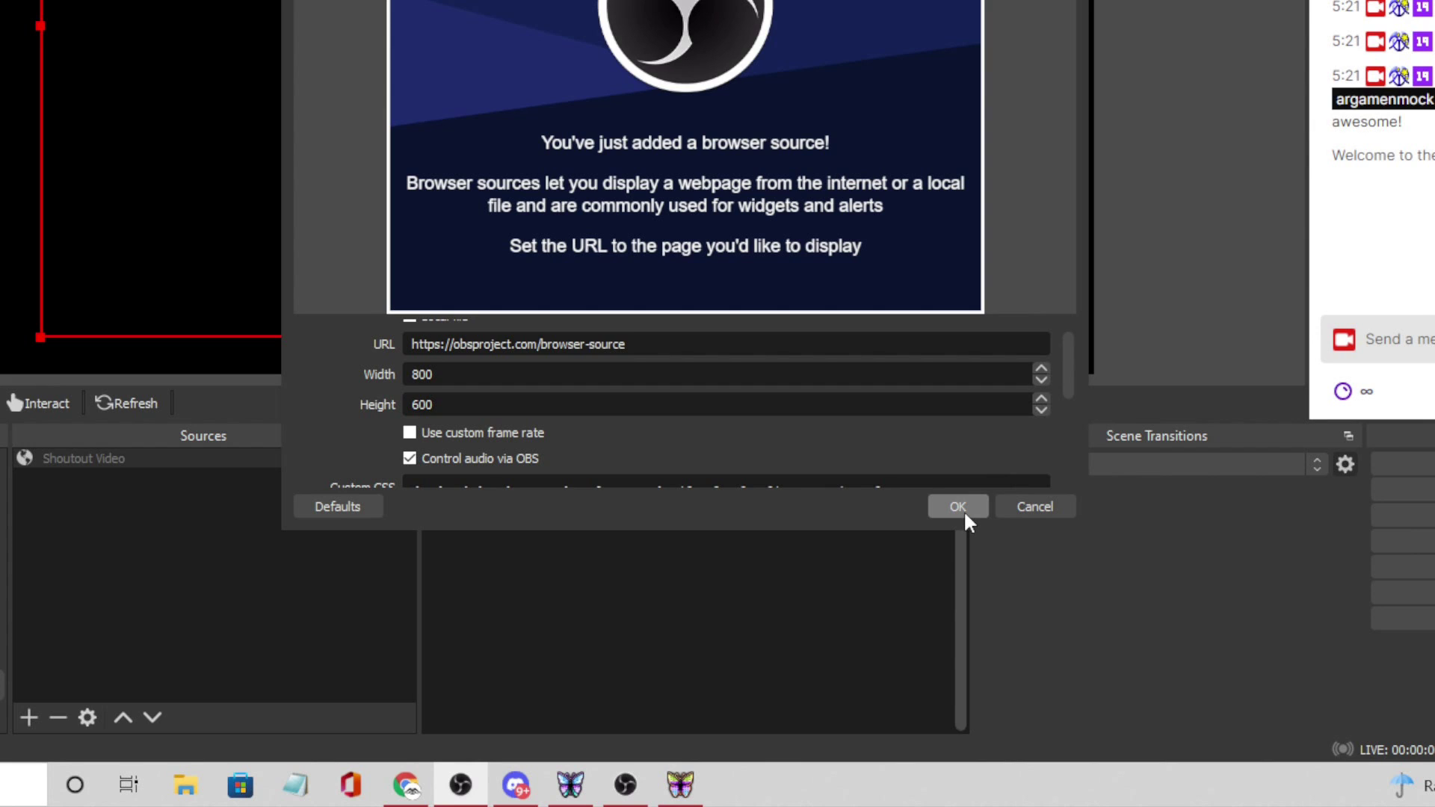
pyautogui.click(944, 508)
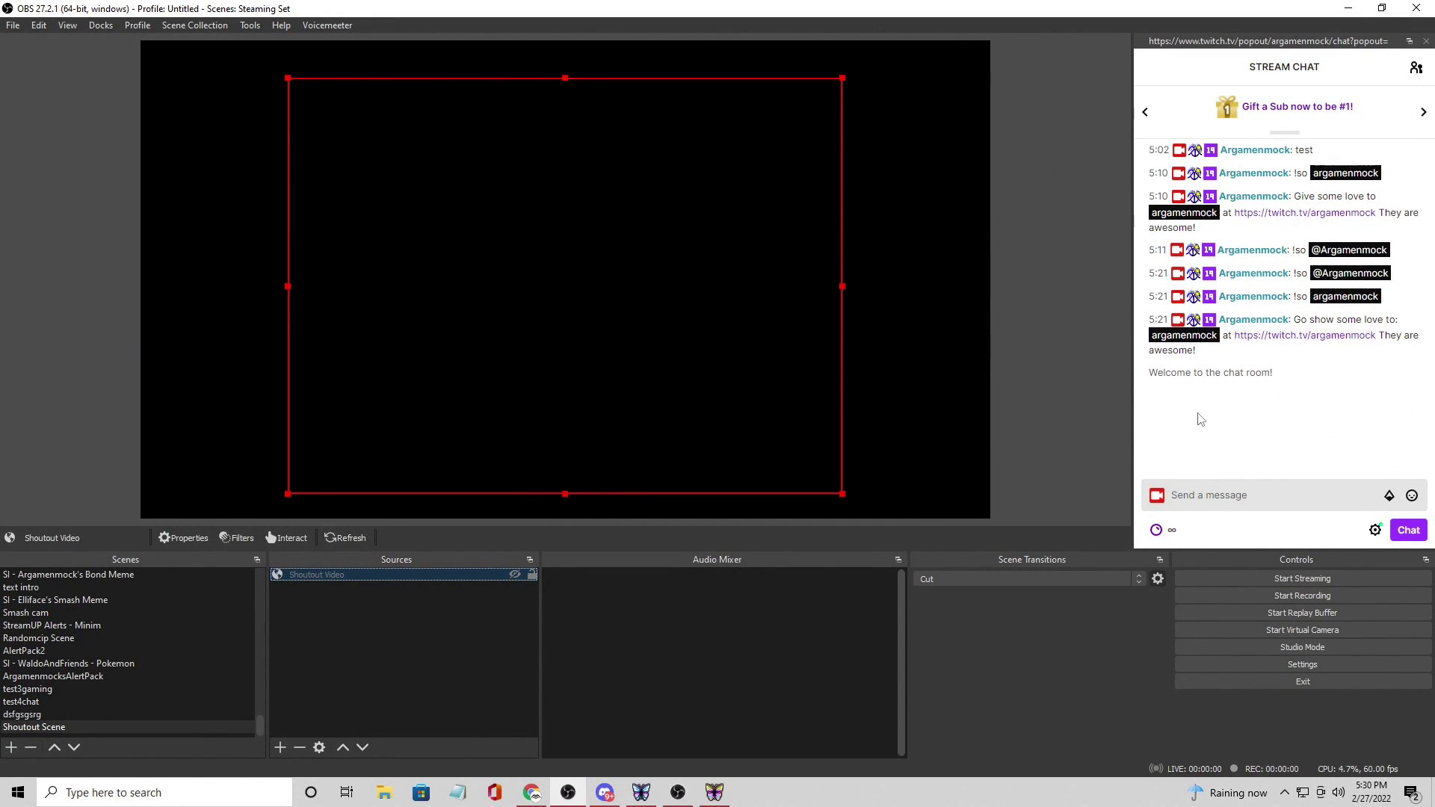
# - Send a !so command naming a channel in the stream chat
pyautogui.click(1260, 493)
pyautogui.write('!so argamenmock')
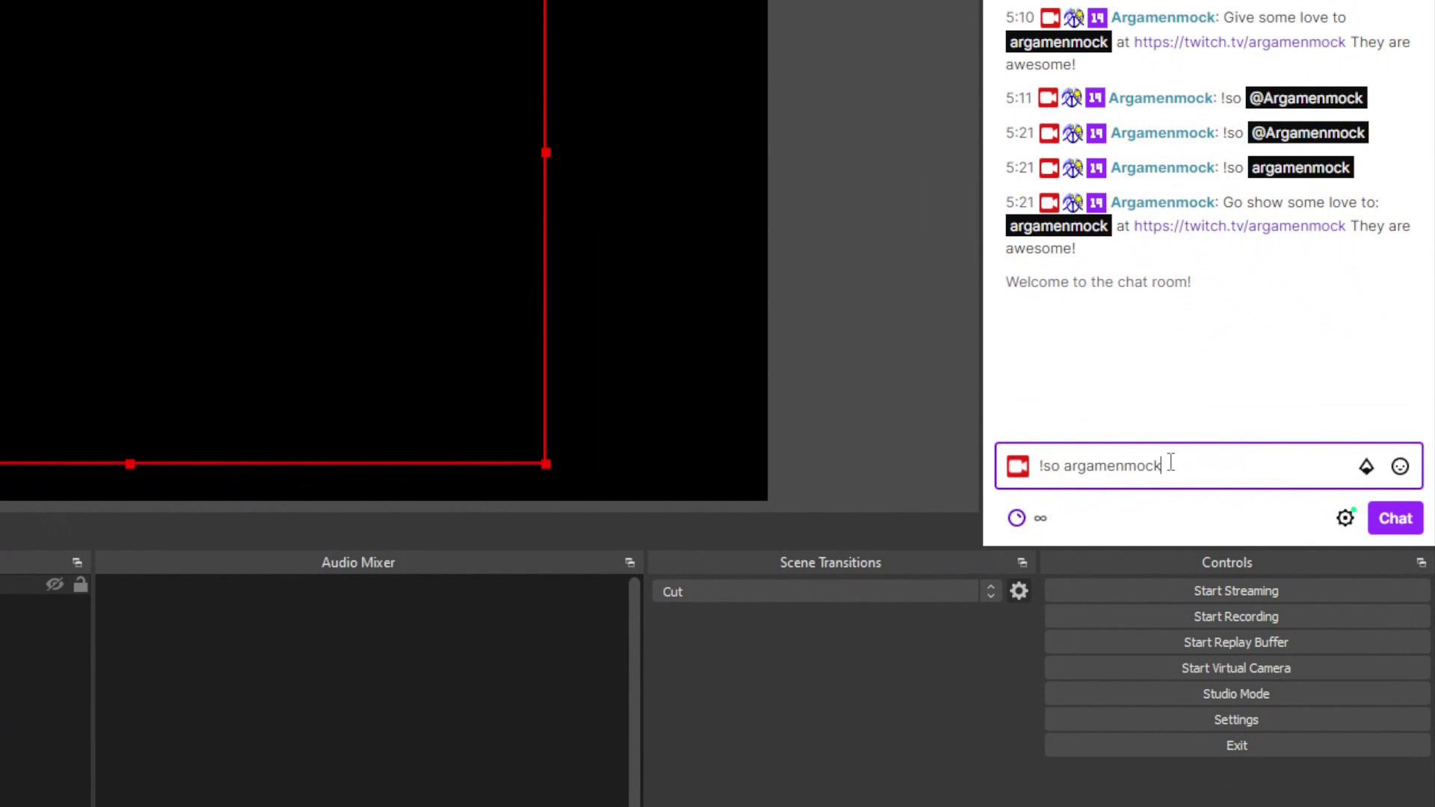
pyautogui.press('Return')
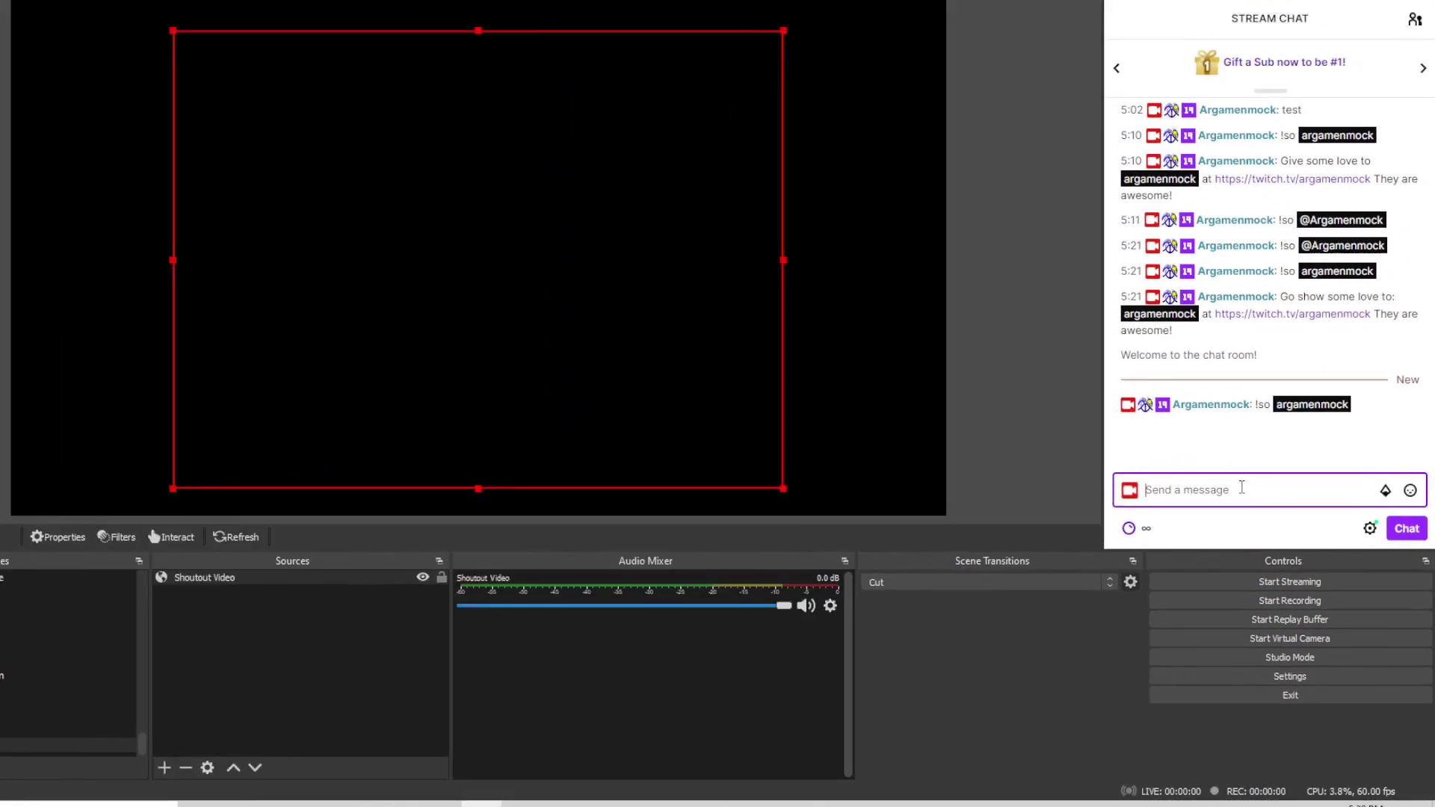